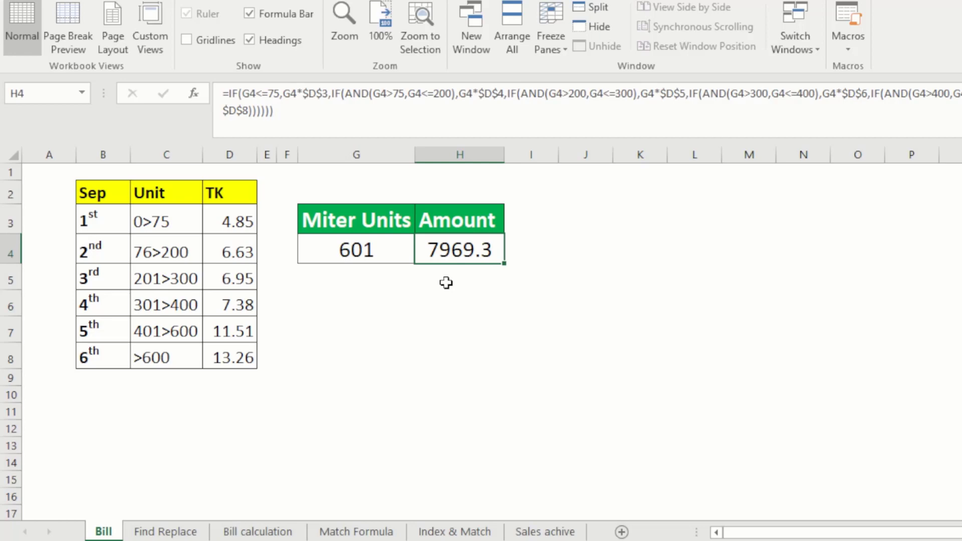
- Examine the Miter Units value in G4 and the Amount formula in H4
left_click(446, 283)
left_click(470, 230)
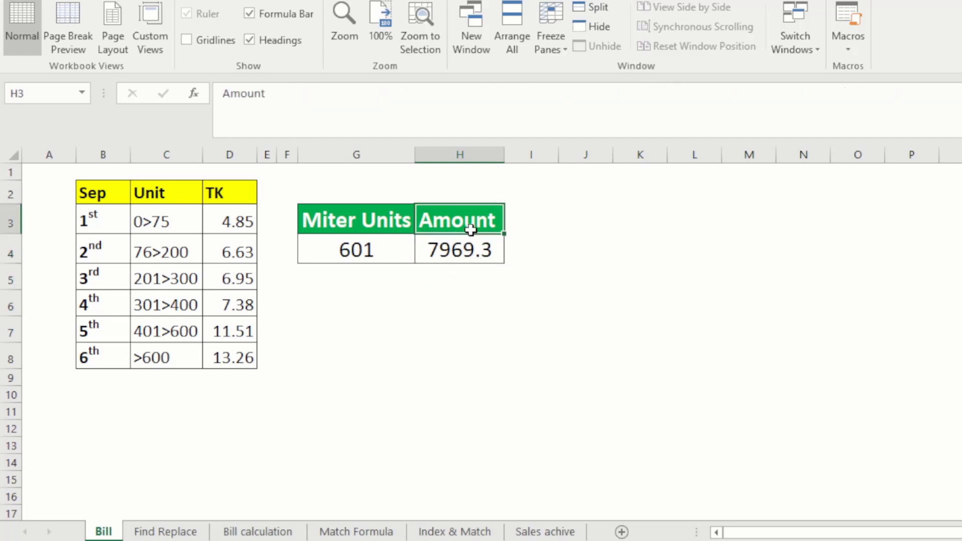
left_click(461, 254)
left_click(397, 321)
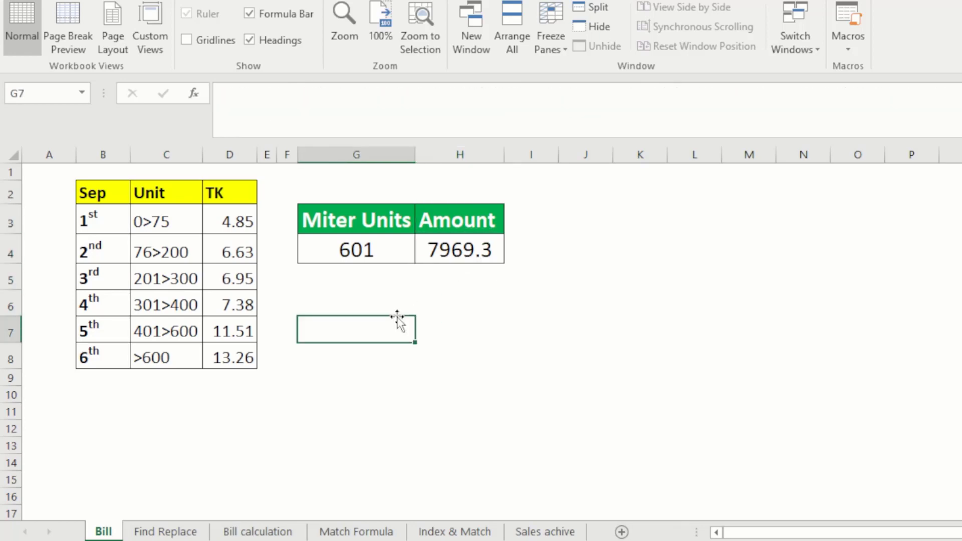
left_click(394, 251)
left_click(473, 248)
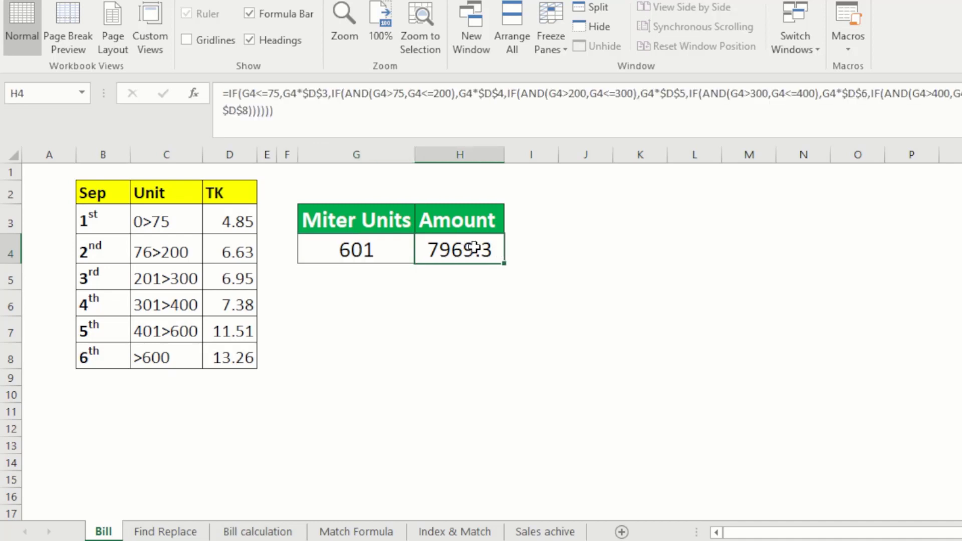
left_click(478, 288)
left_click(381, 246)
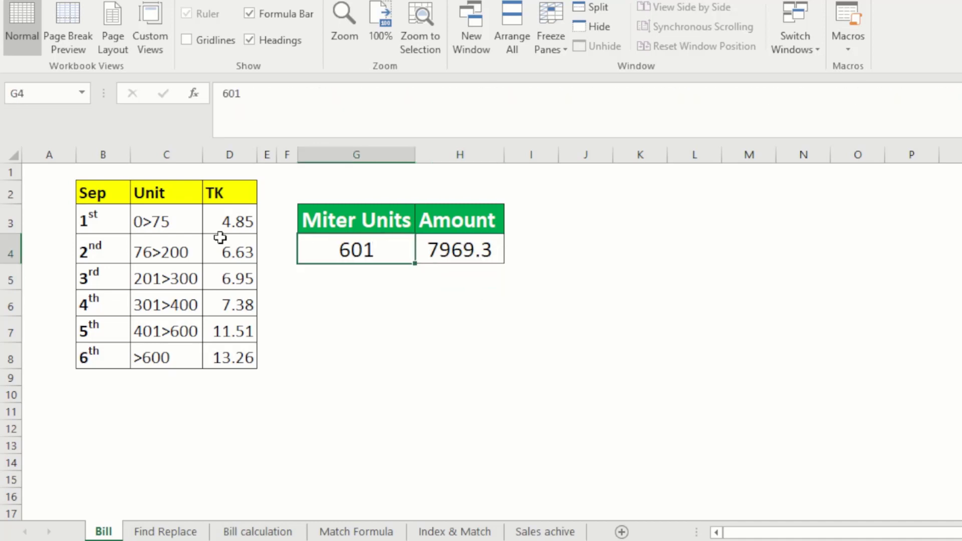
- Examine the unit ranges and TK rates of the slabs in the rate table
left_click(186, 227)
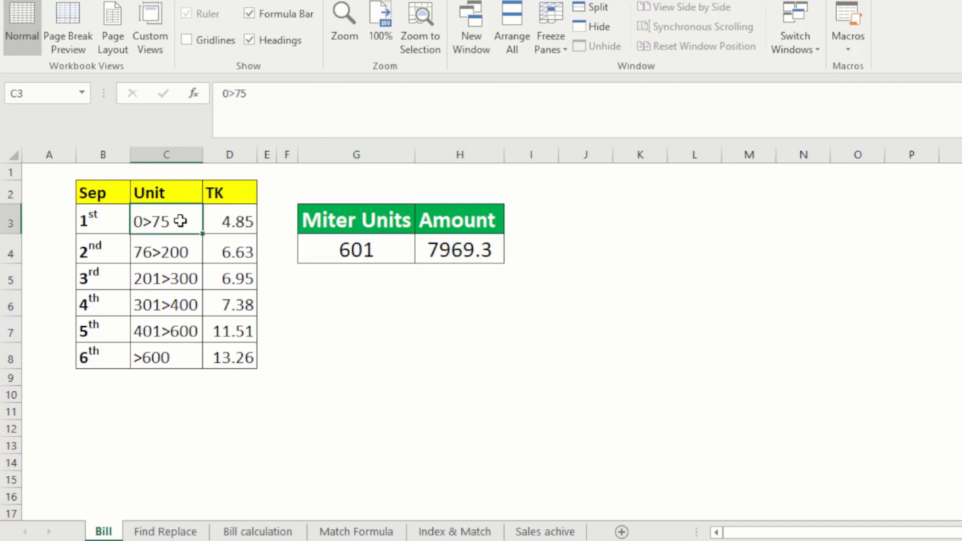
left_click(230, 221)
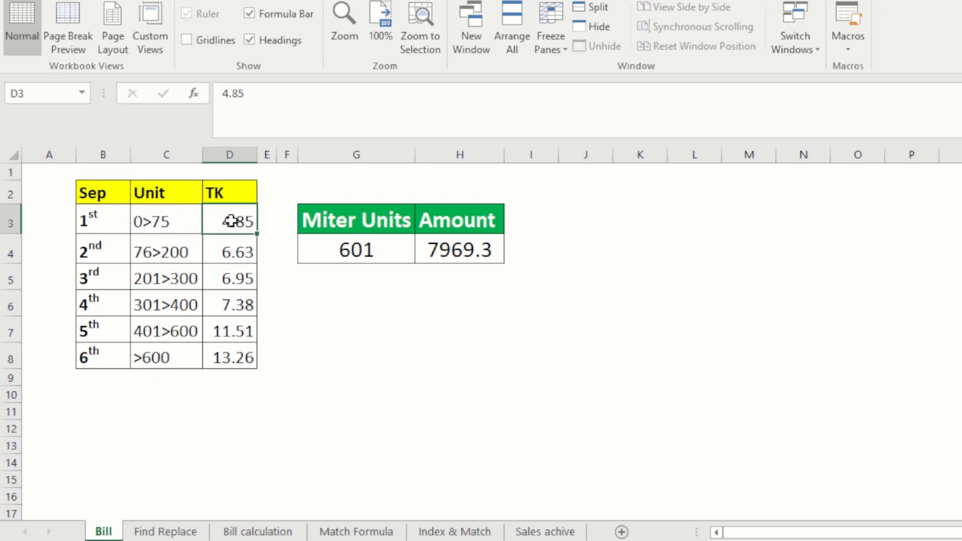
left_click(166, 254)
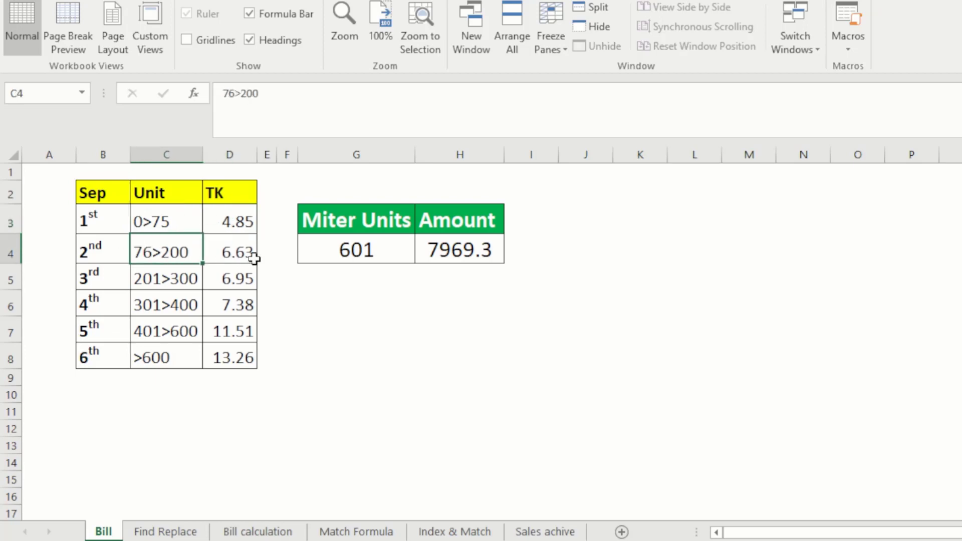
left_click(253, 254)
left_click(162, 277)
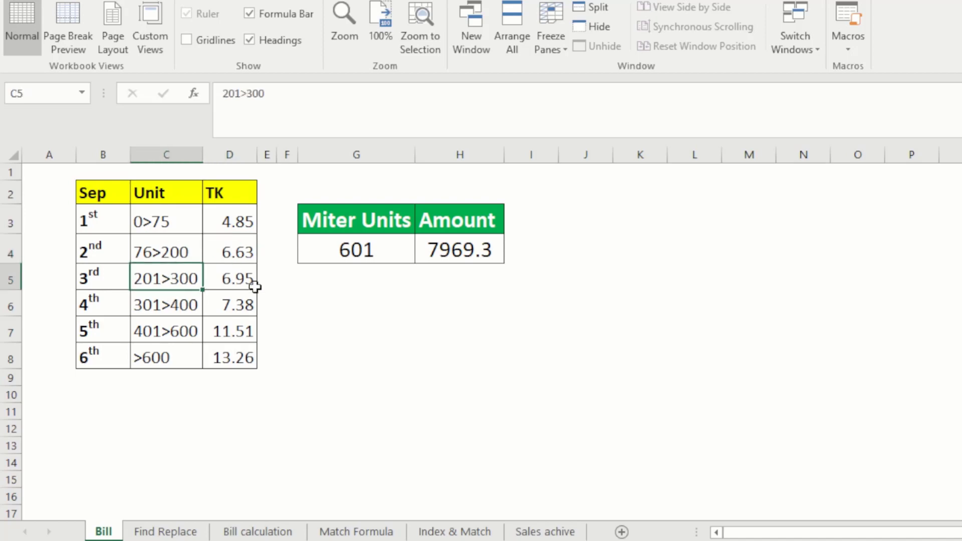
left_click(174, 302)
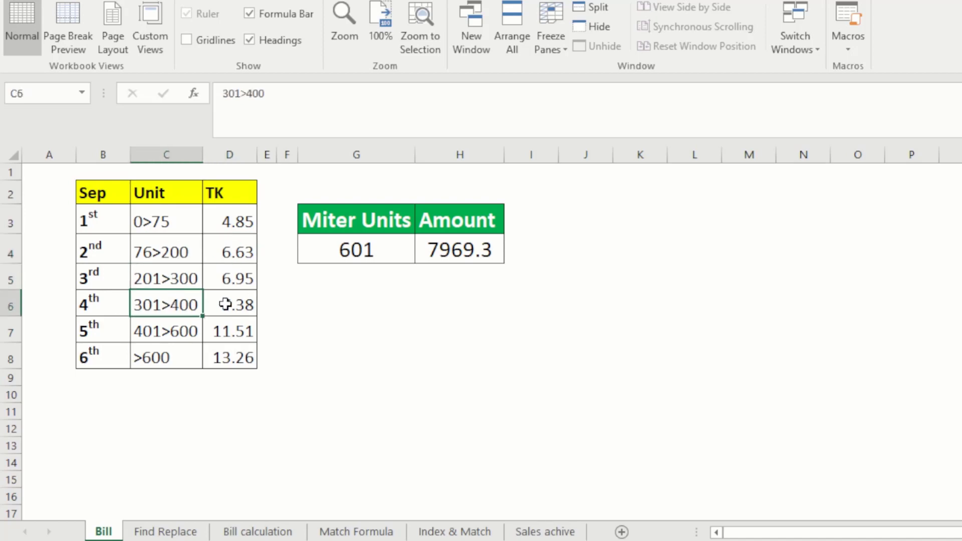
left_click(146, 348)
left_click(236, 353)
left_click(240, 196)
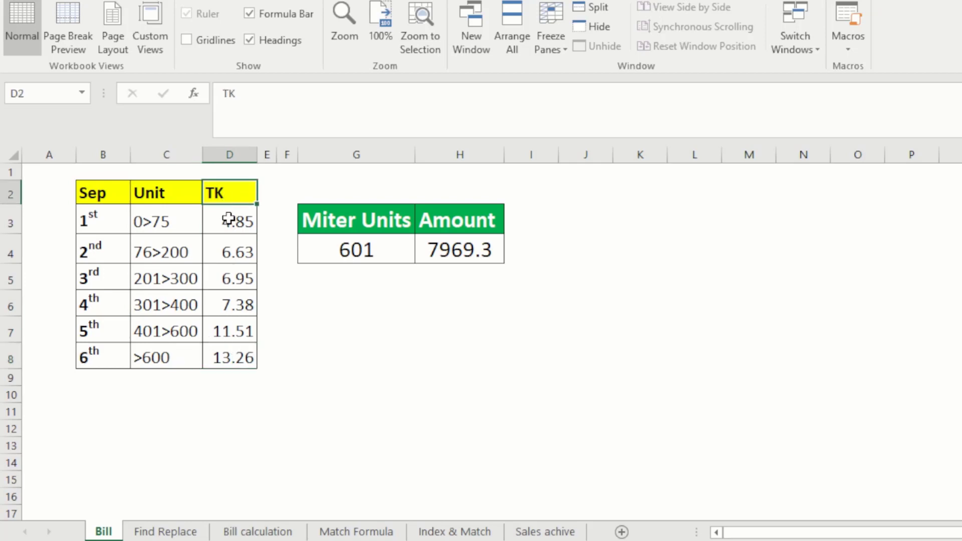
left_click_drag(229, 219, 232, 351)
- Set the Miter Units in G4 to 75 and compare the Amount with the 0>75 slab's rate
left_click(381, 252)
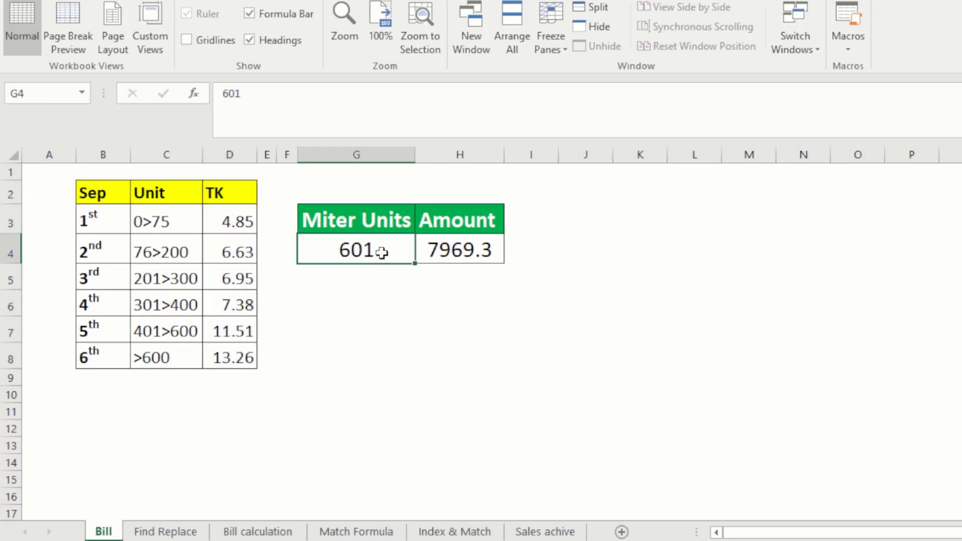
type("75")
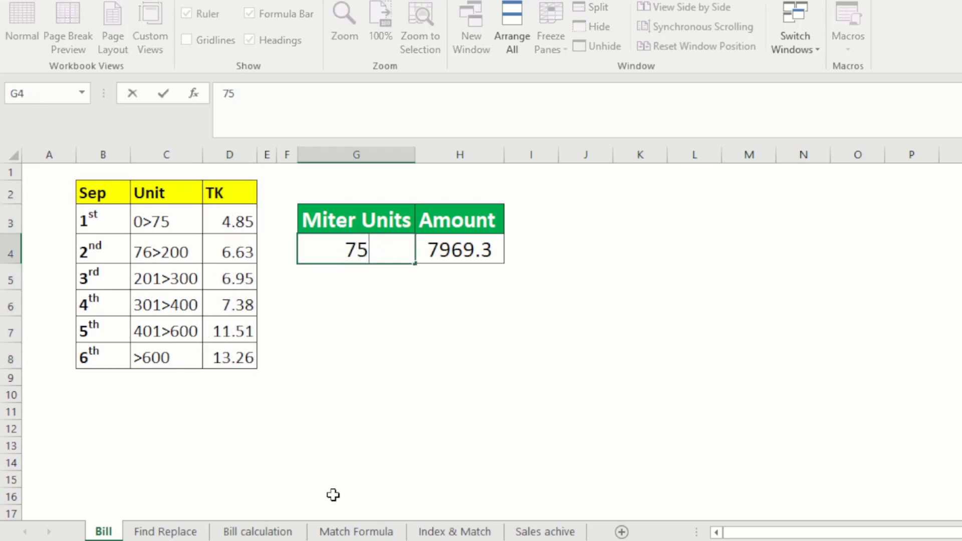
key("Return")
left_click(461, 247)
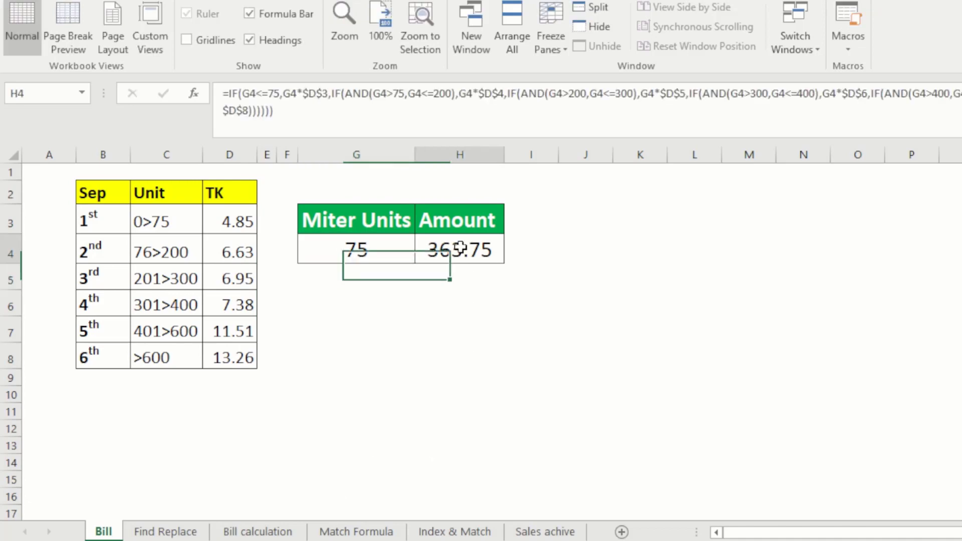
left_click(242, 221)
left_click(463, 242)
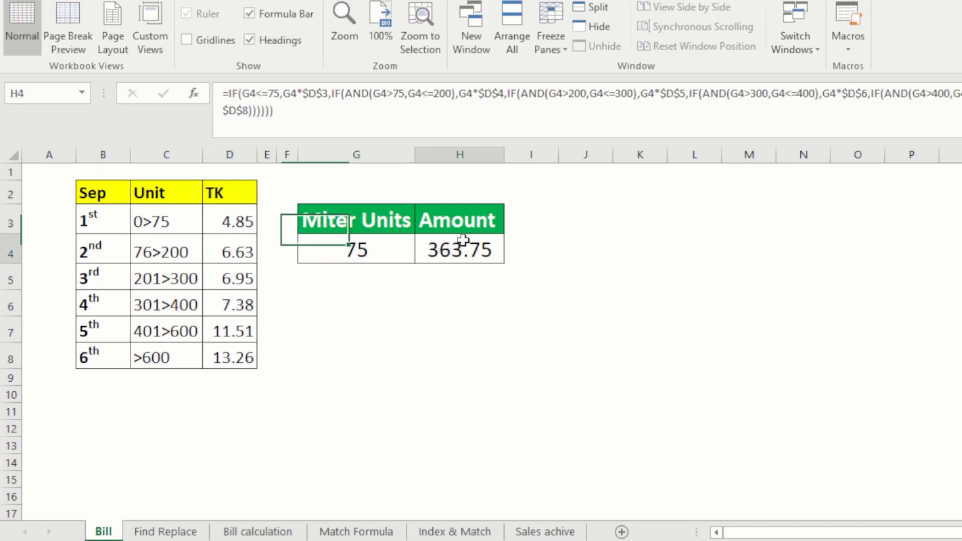
left_click(173, 217)
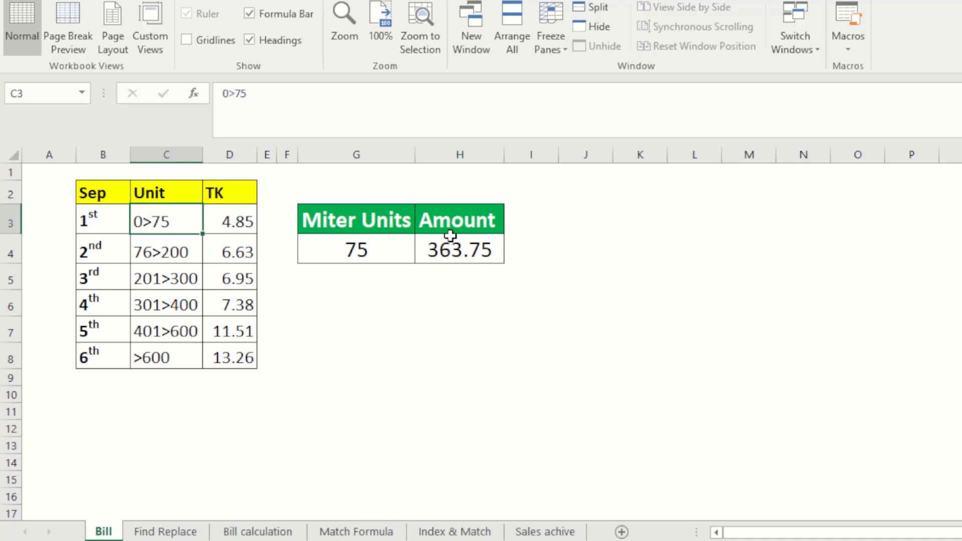
left_click(440, 250)
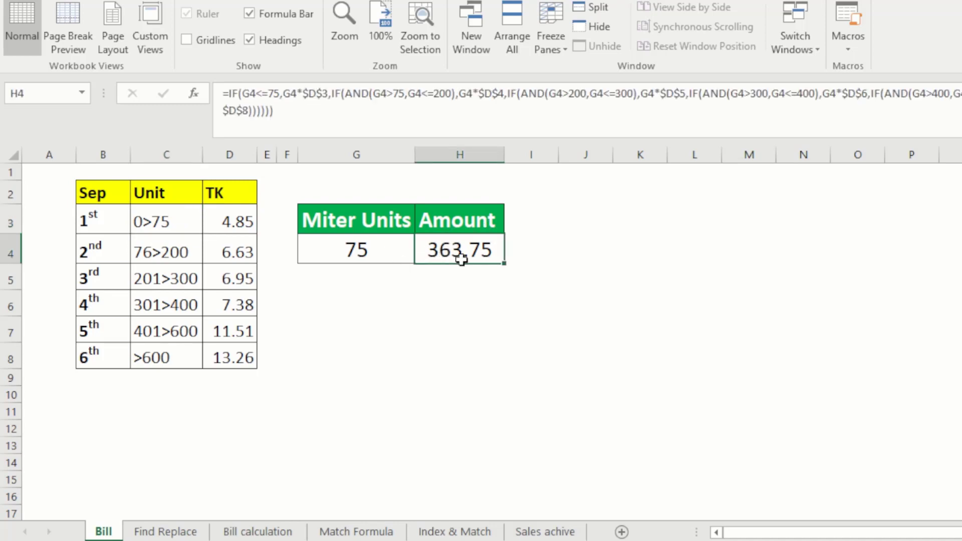
left_click(177, 224)
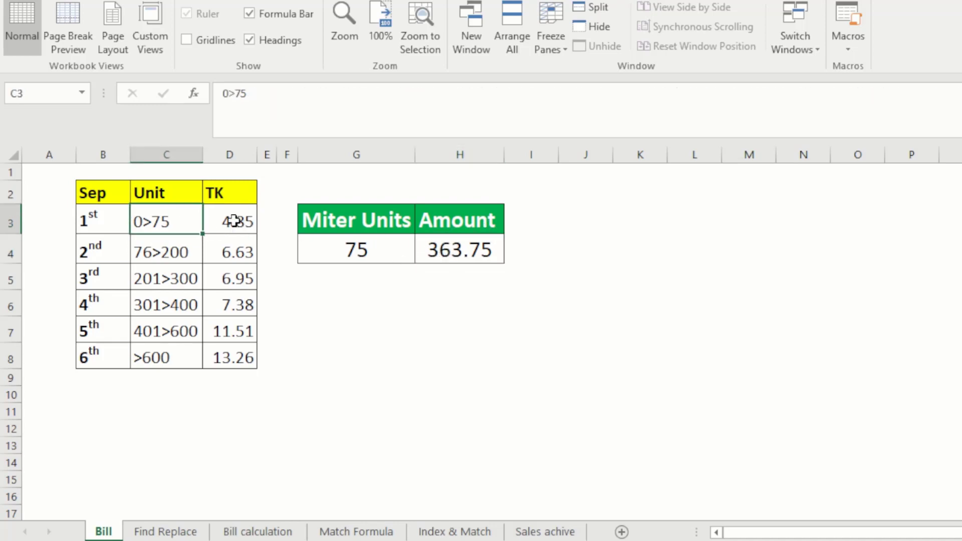
left_click(233, 221)
- Cross-check the Amount with the formula =G4*D3 in G6 and clear that cell again
left_click(403, 314)
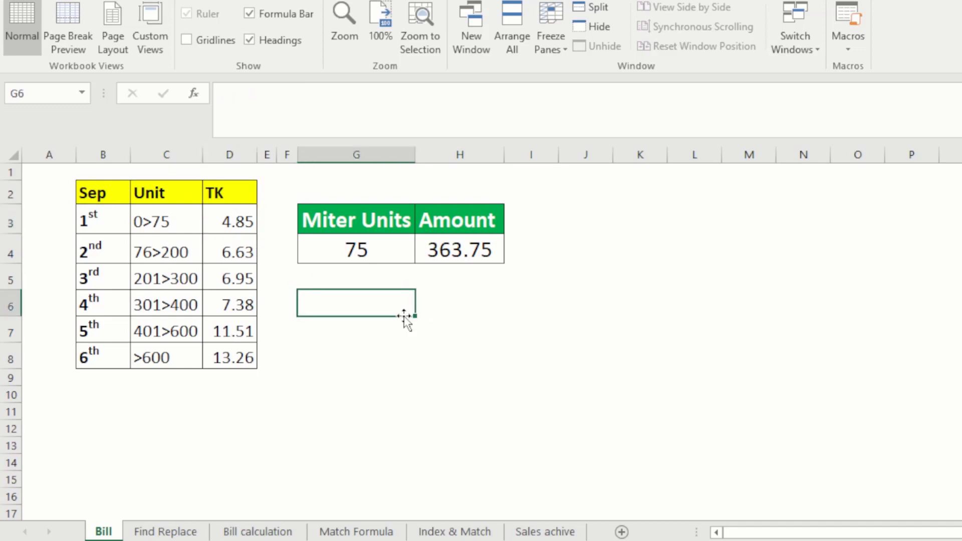
type("=")
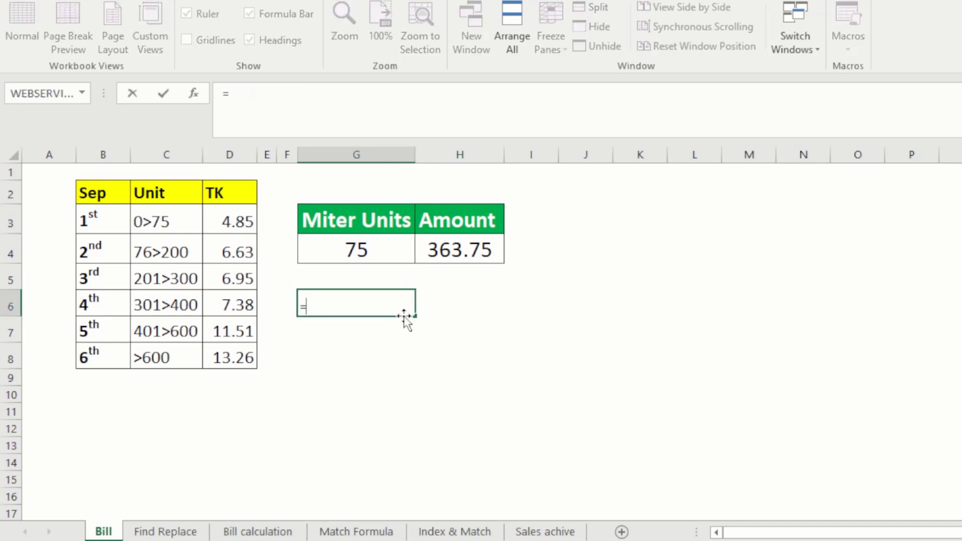
left_click(373, 250)
type("*")
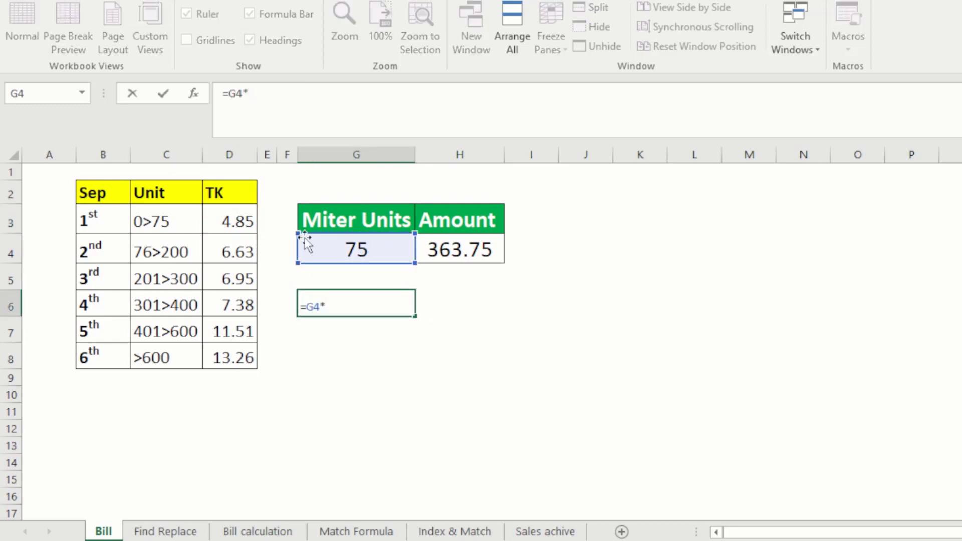
left_click(232, 213)
key("Return")
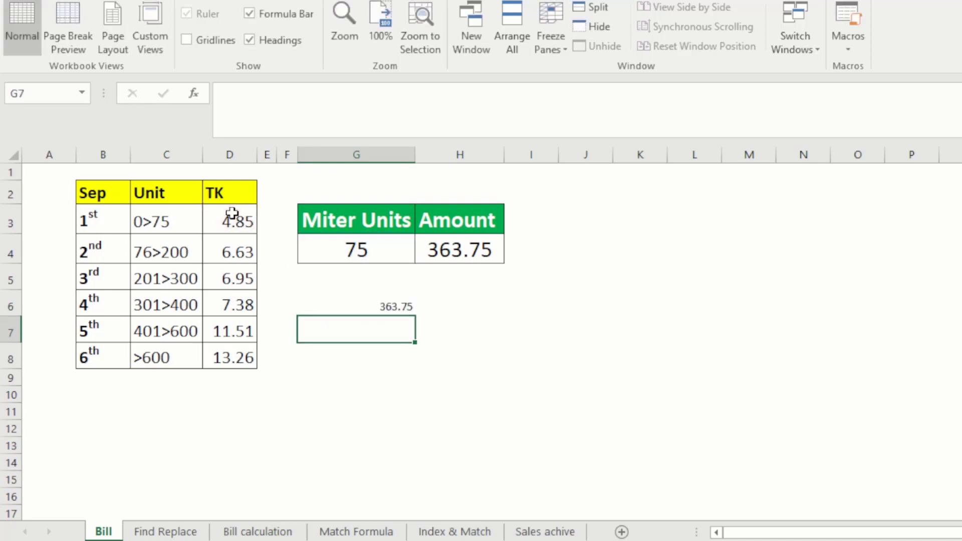
left_click(382, 309)
key("Delete")
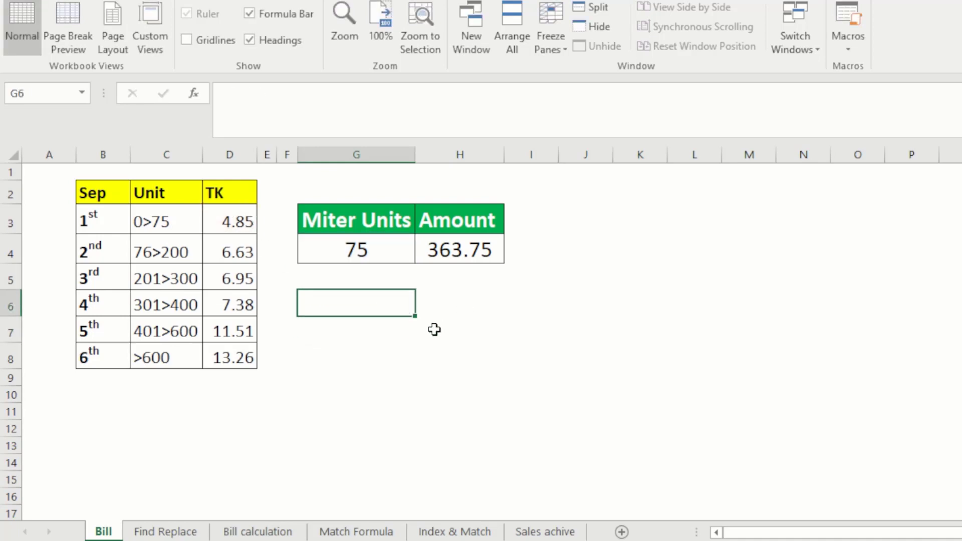
- Set the Miter Units in G4 to 400 and look up the rate of the 301>400 slab
left_click(363, 249)
type("400")
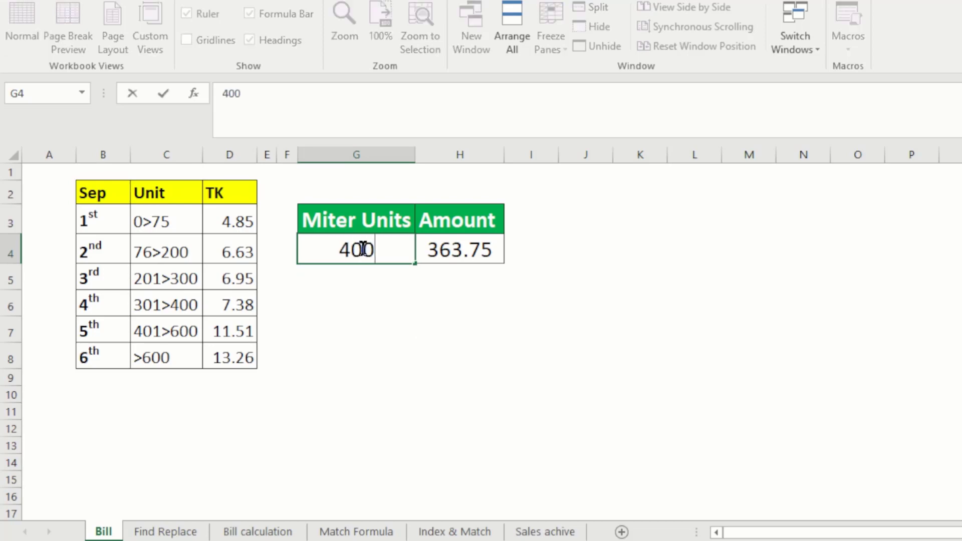
key("Return")
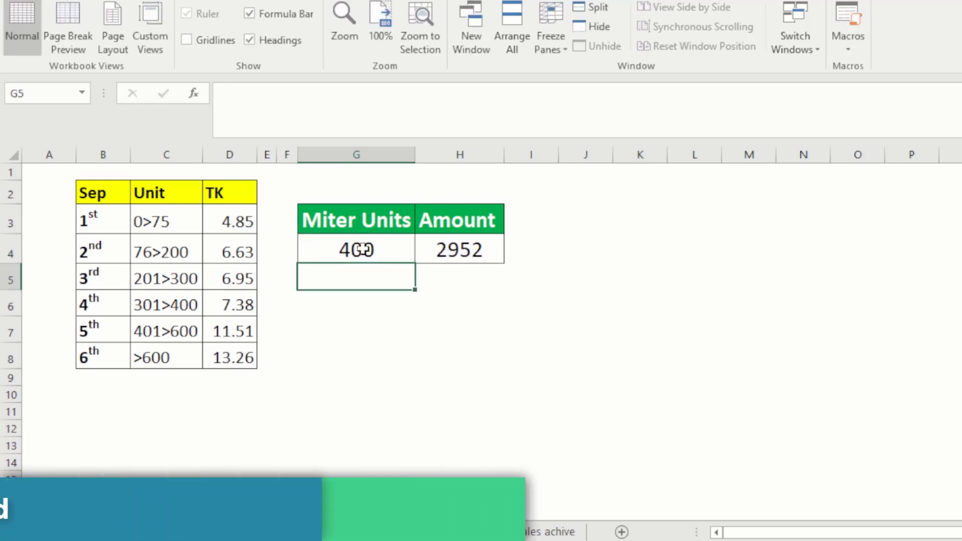
left_click(401, 373)
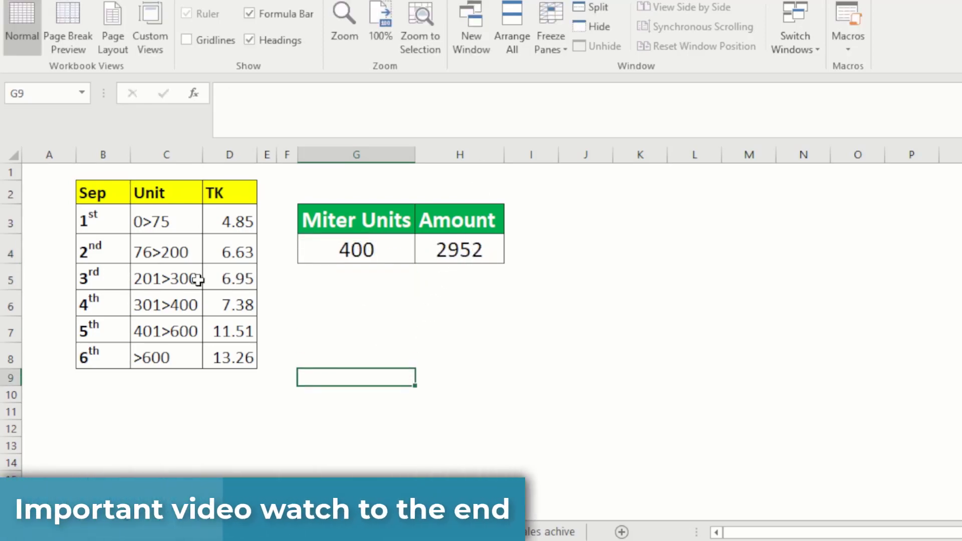
left_click(161, 331)
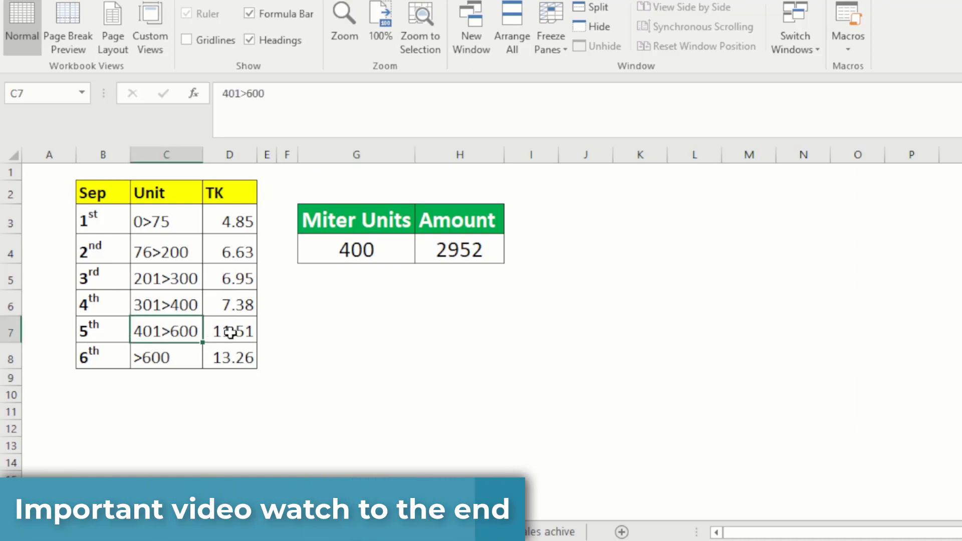
left_click(157, 302)
left_click(216, 305)
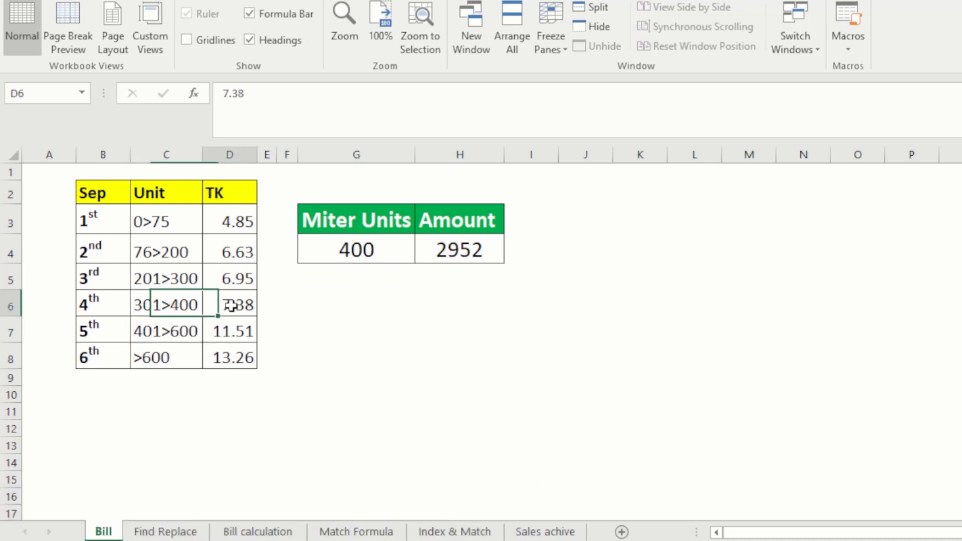
left_click(175, 305)
- Enter the check formula =G4*D6 in G7 to multiply the meter units by the fourth slab's rate
left_click(396, 327)
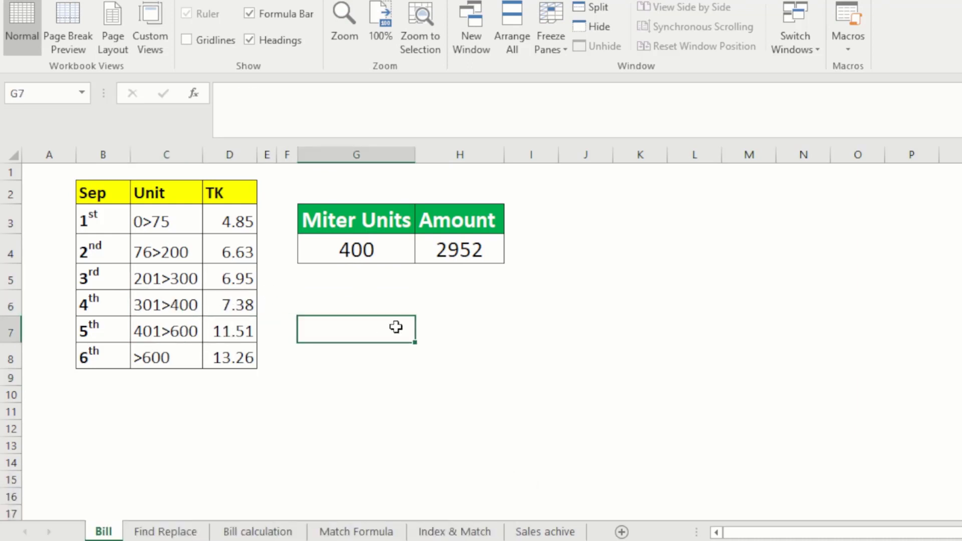
type("=")
left_click(368, 252)
type("*")
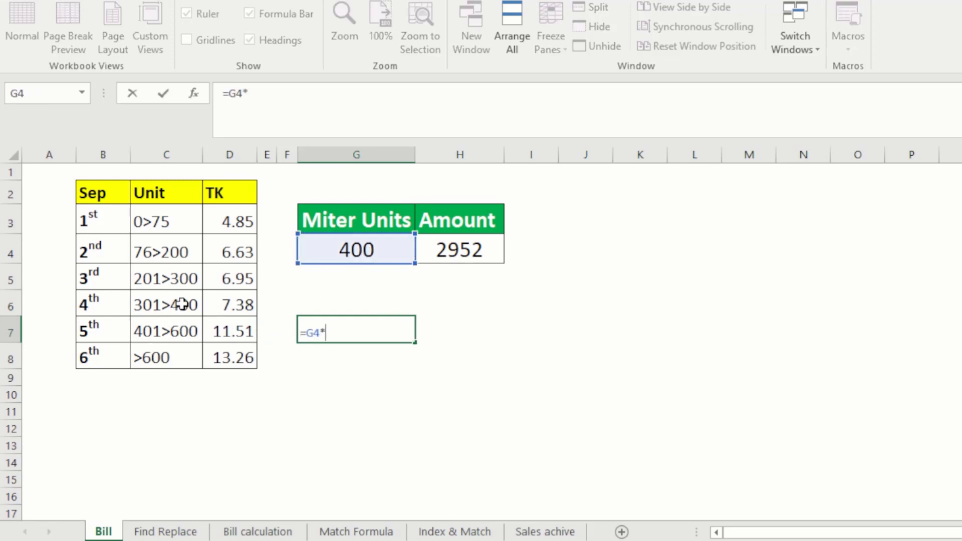
left_click(239, 300)
key("Return")
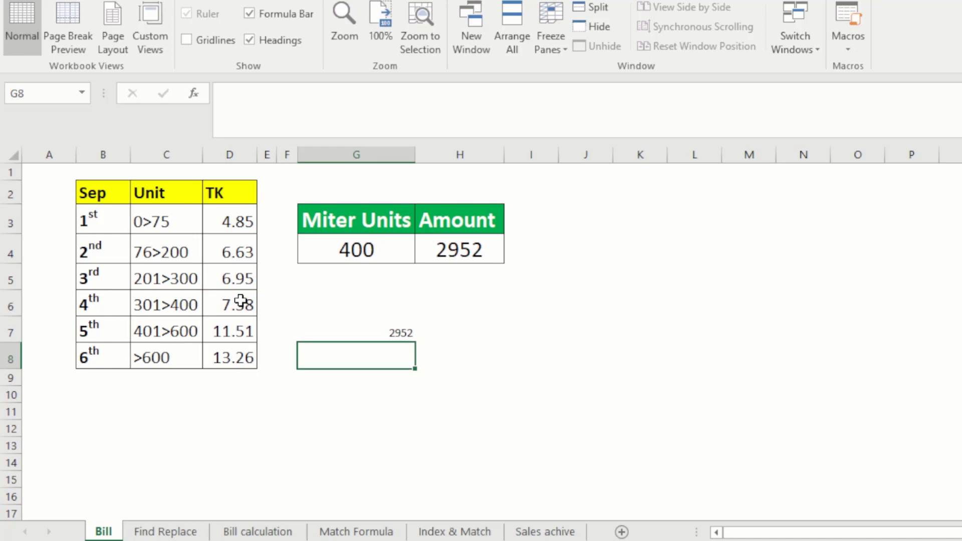
left_click(402, 328)
- Change the Miter Units in G4 to 401 and find the matching 401>600 slab
double_click(373, 246)
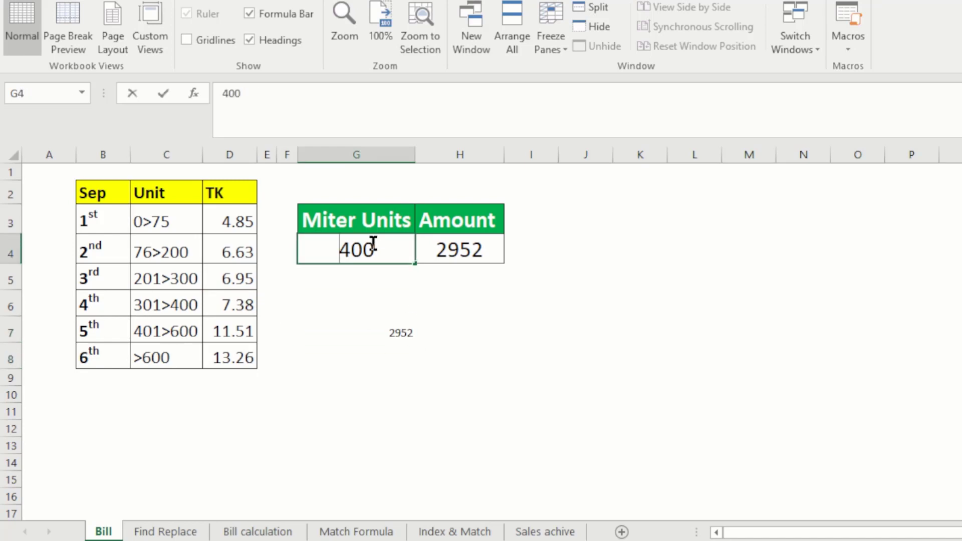
key("BackSpace")
type("1")
key("Return")
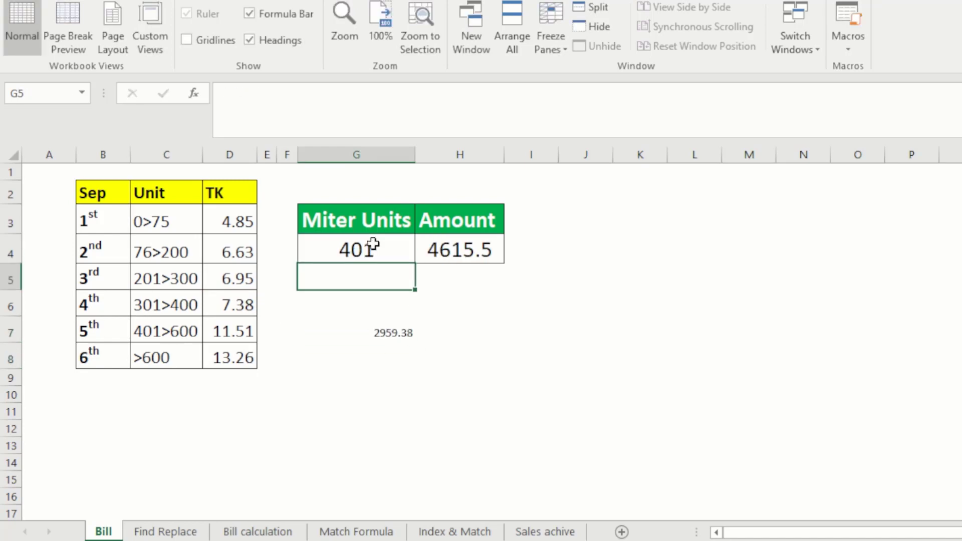
left_click(165, 328)
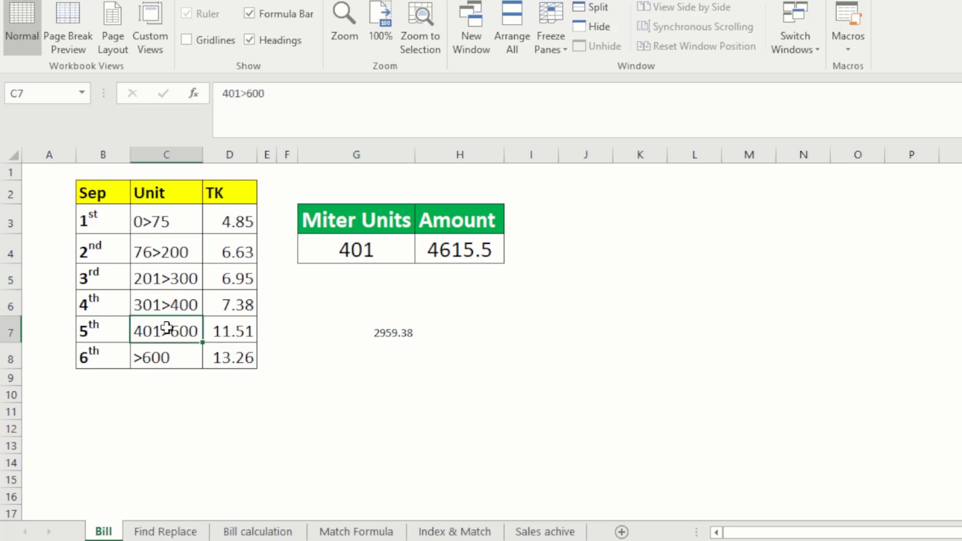
- Edit the check formula in G7 to =G4*D7 so it uses the fifth slab's rate
left_click(396, 329)
left_click(294, 86)
key("BackSpace")
key("BackSpace")
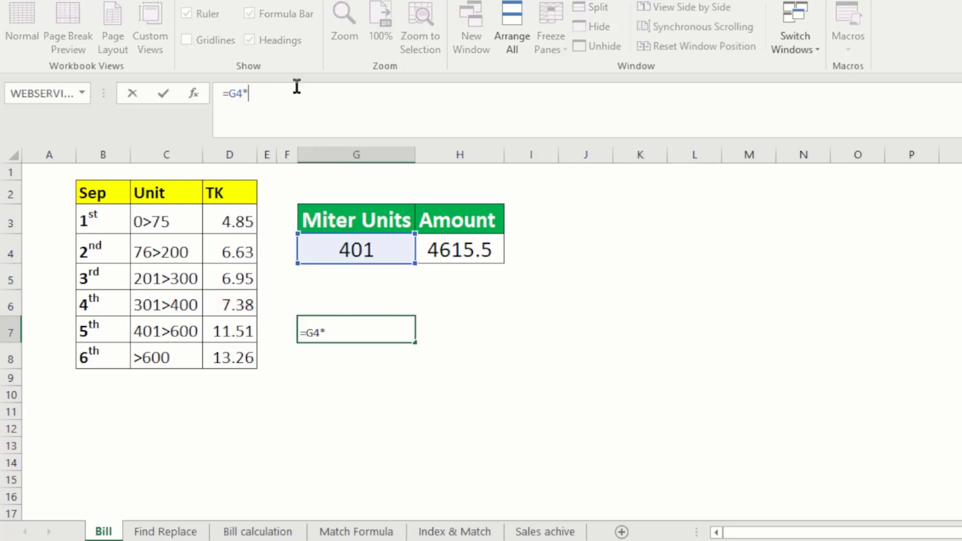
left_click(226, 335)
key("Return")
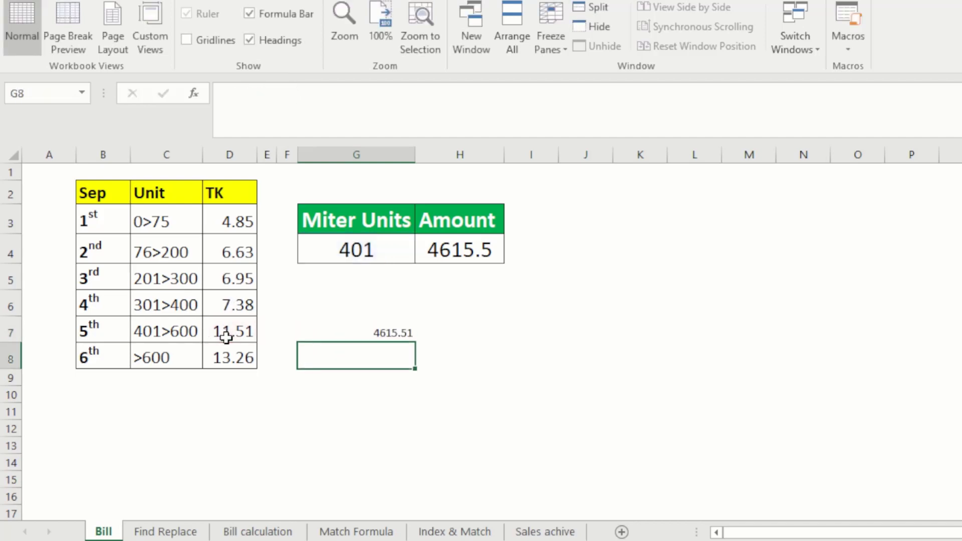
- Clear the check formula in G7 and the existing Amount formula in H4
left_click(389, 335)
left_click(447, 282)
left_click(401, 327)
key("Delete")
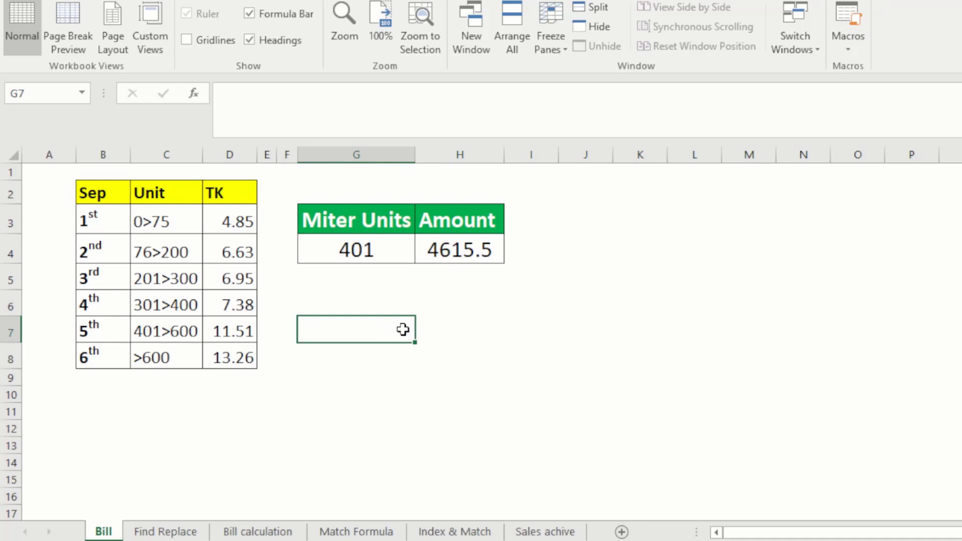
left_click(464, 251)
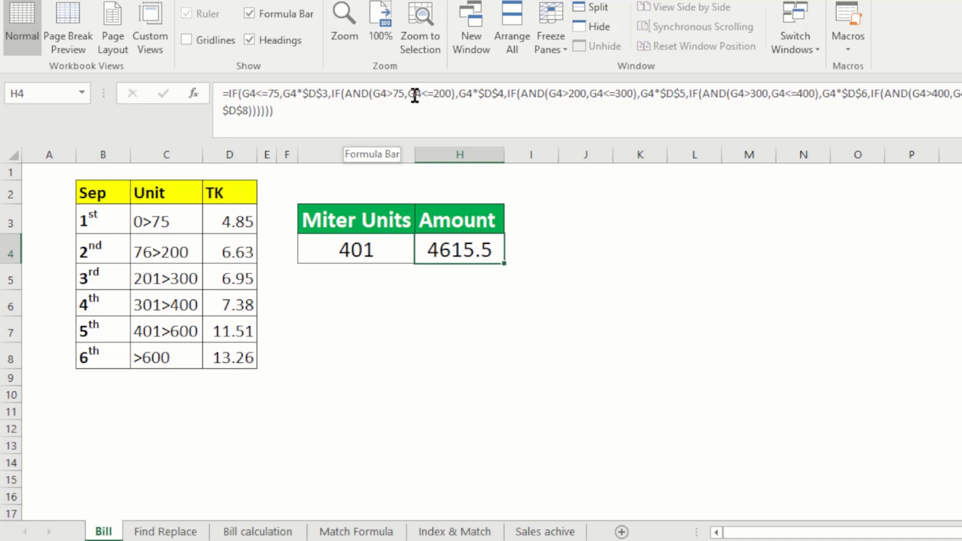
key("Delete")
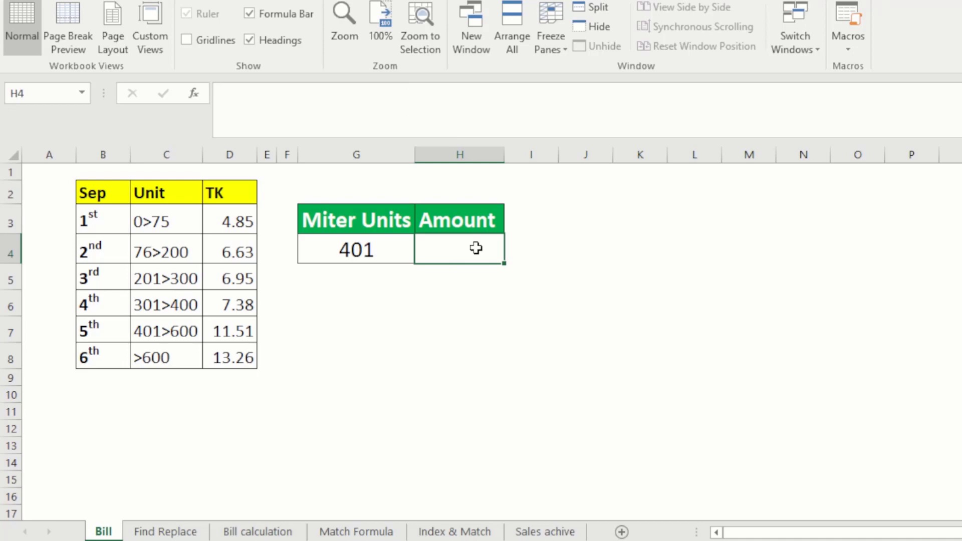
- Start an IF formula in H4 with the logical test G4<=75 for the first slab
type("=")
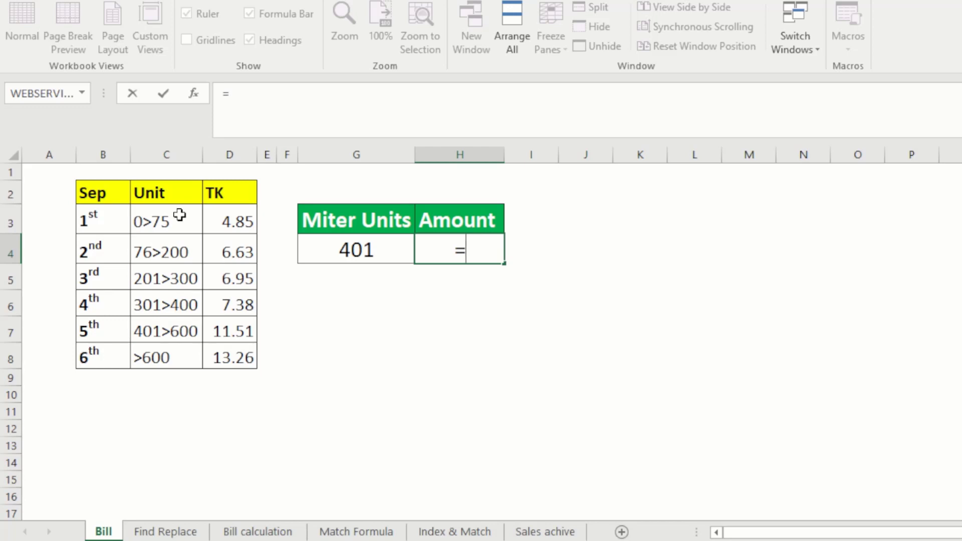
type("if")
key("Tab")
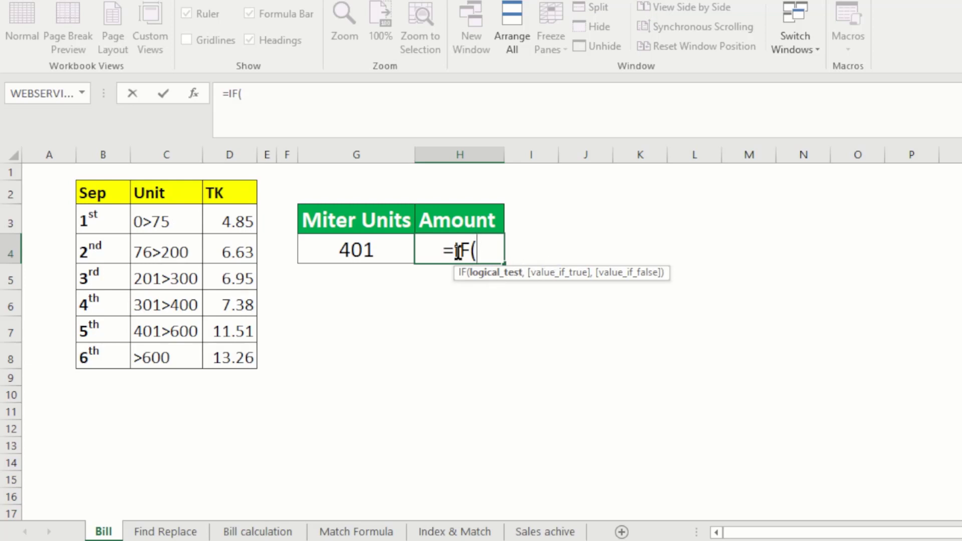
left_click(396, 250)
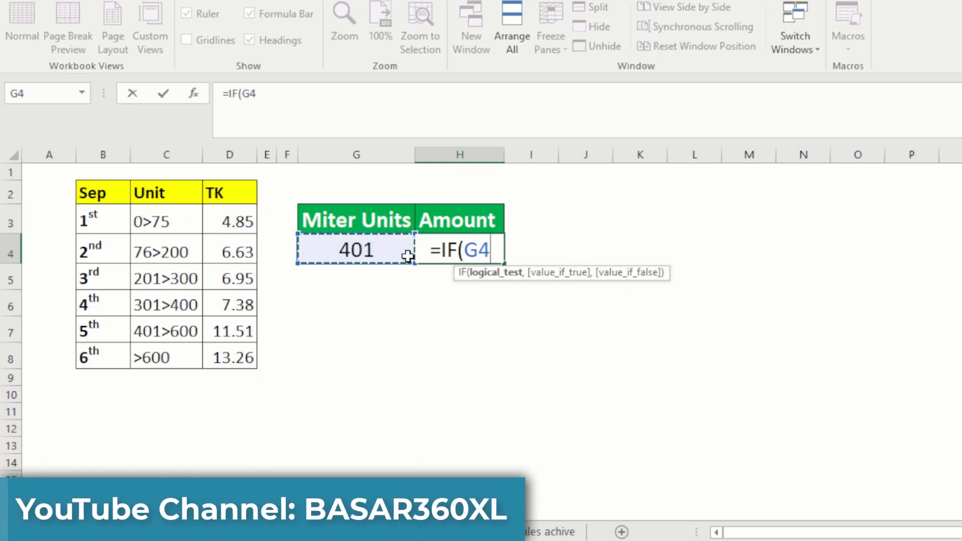
type("<")
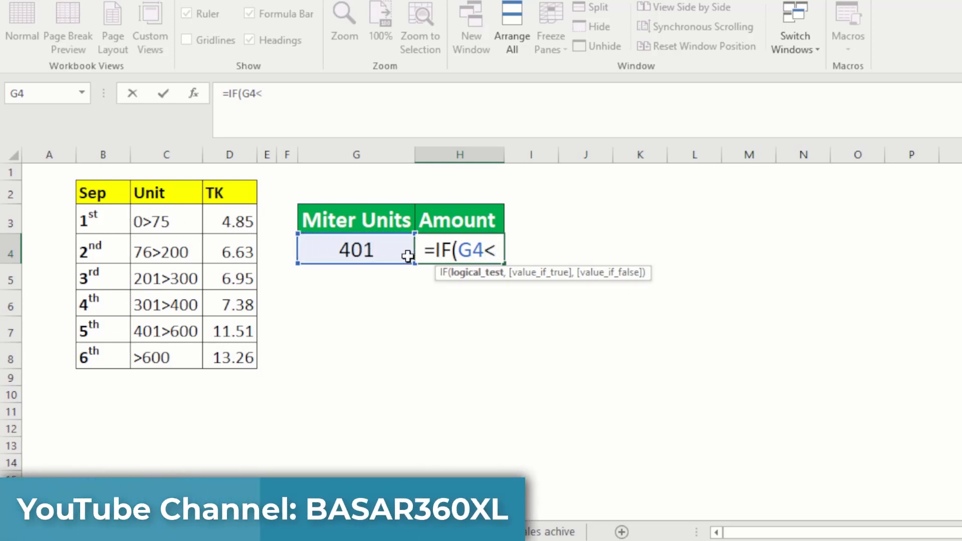
type("=")
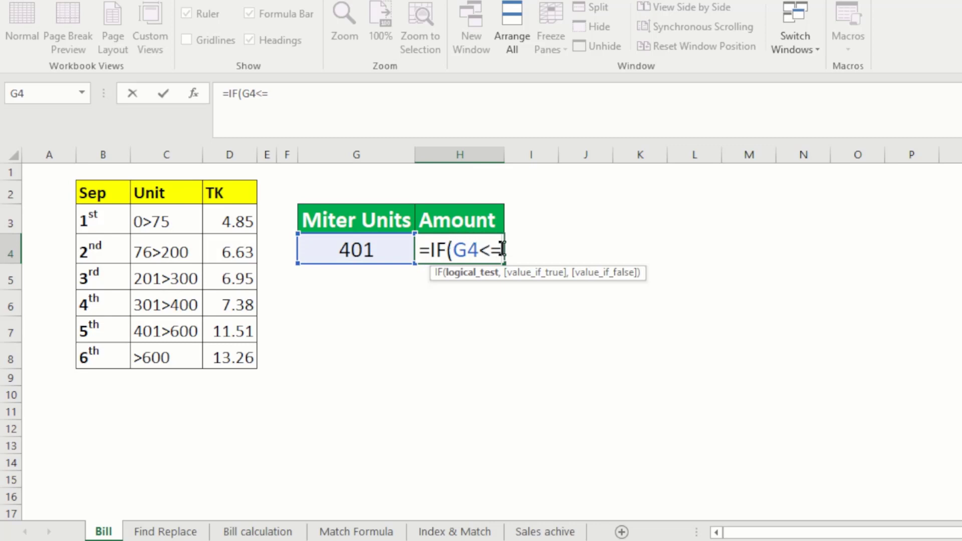
type("75")
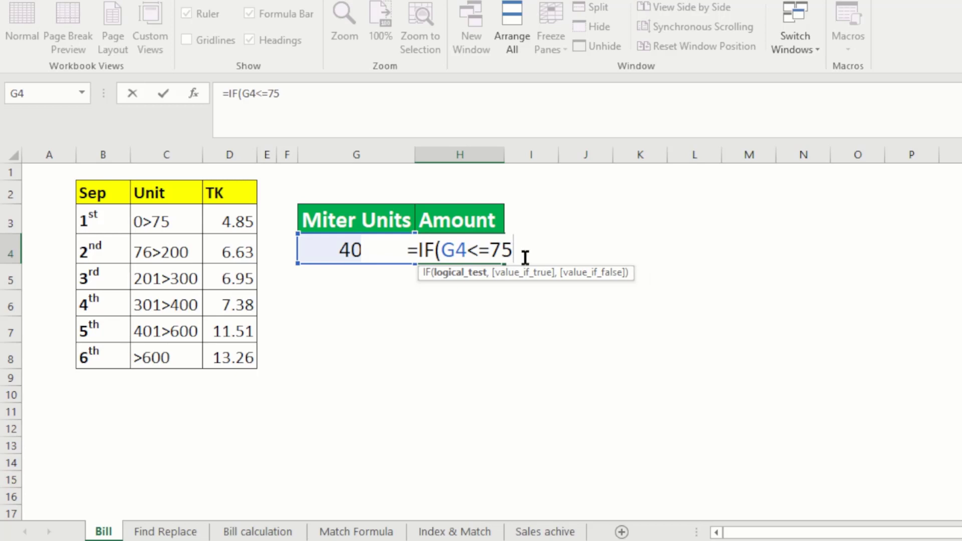
type(",")
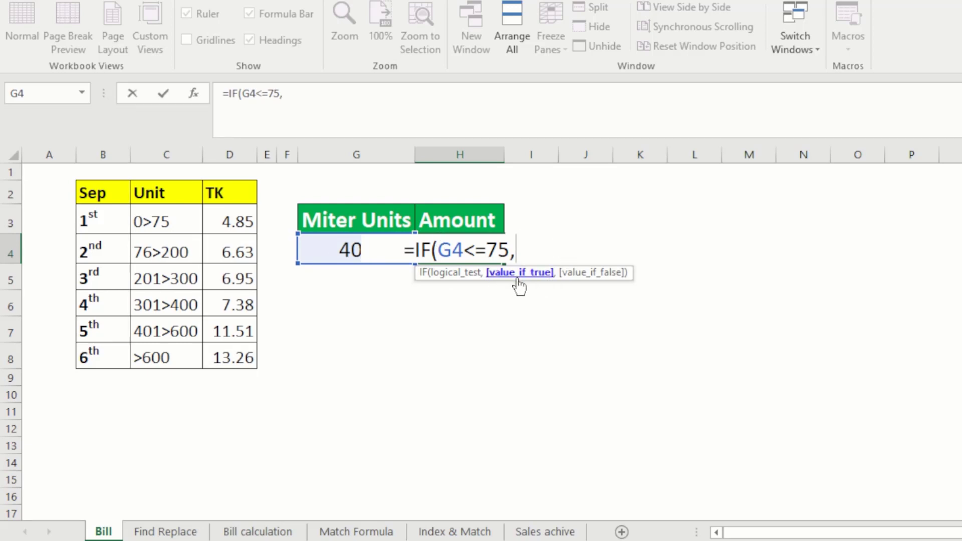
- Enter G4*$D$3 as the IF's value if true, with an absolute reference to the first slab's rate
left_click(339, 253)
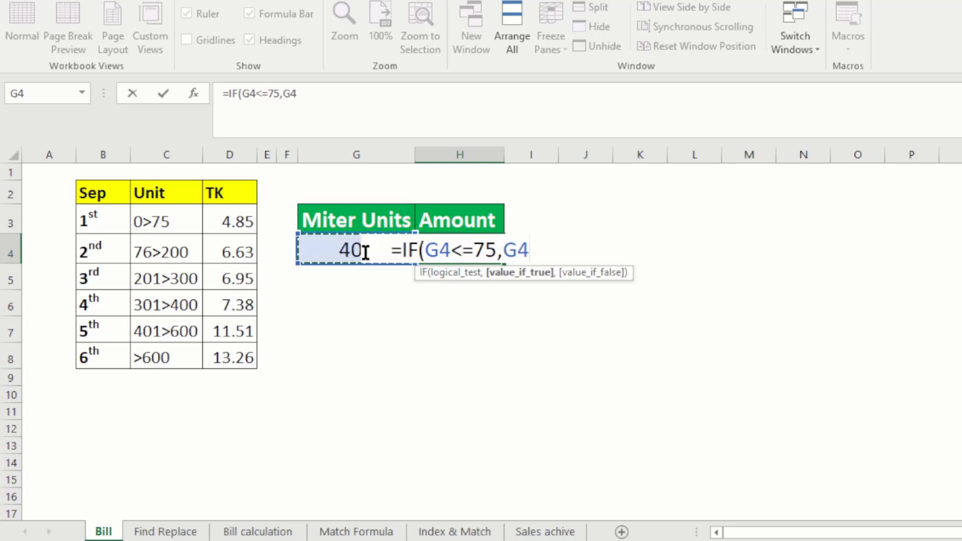
type("*")
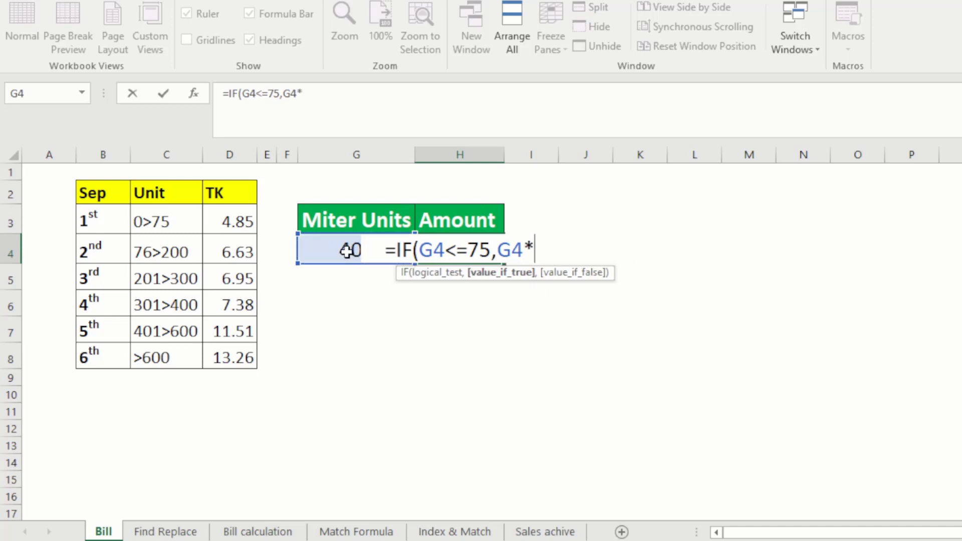
left_click(232, 218)
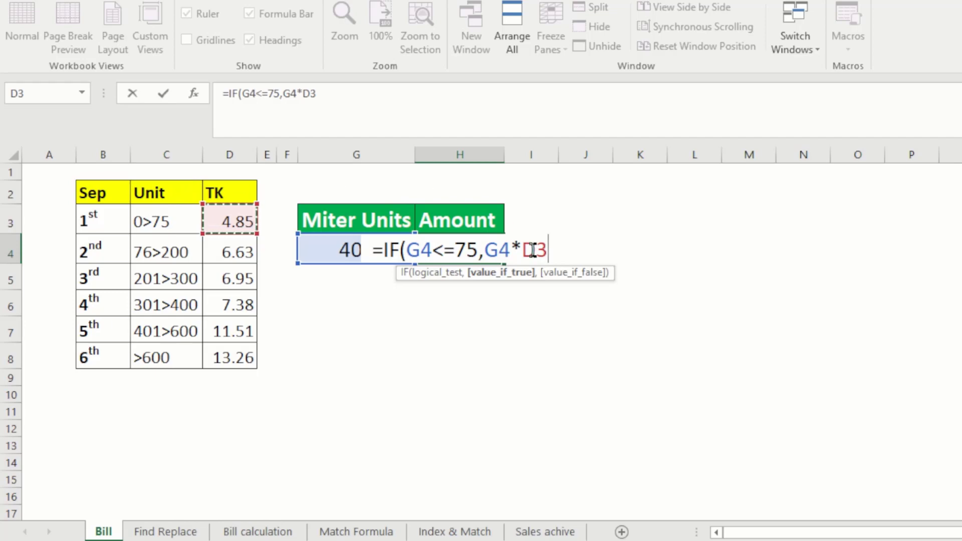
key("F4")
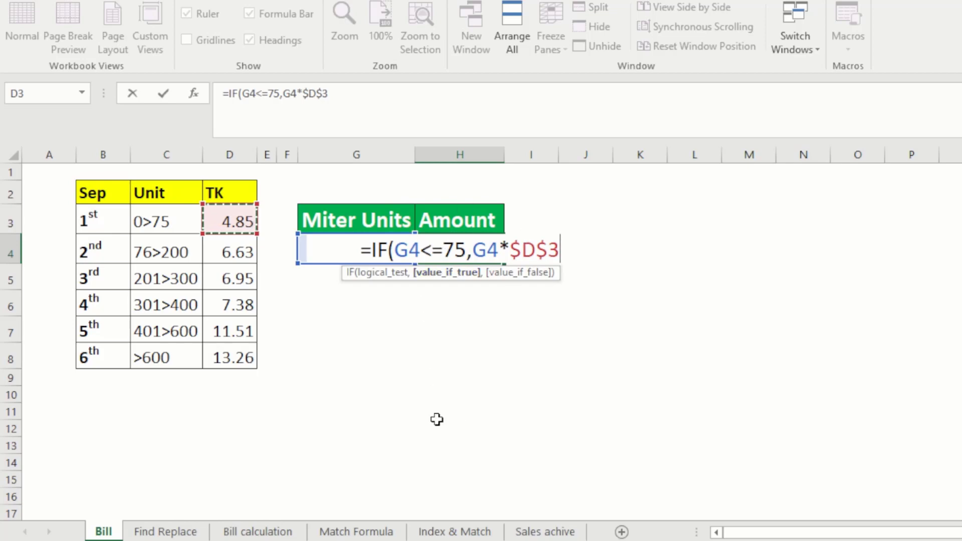
type(",")
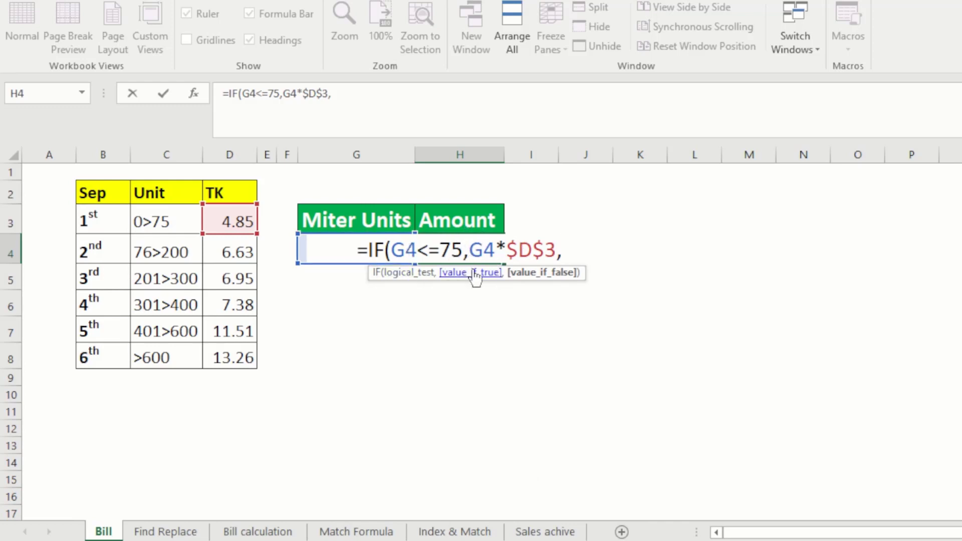
- Nest a second IF as the value if false, opening an AND test with the condition G4>75
type("if")
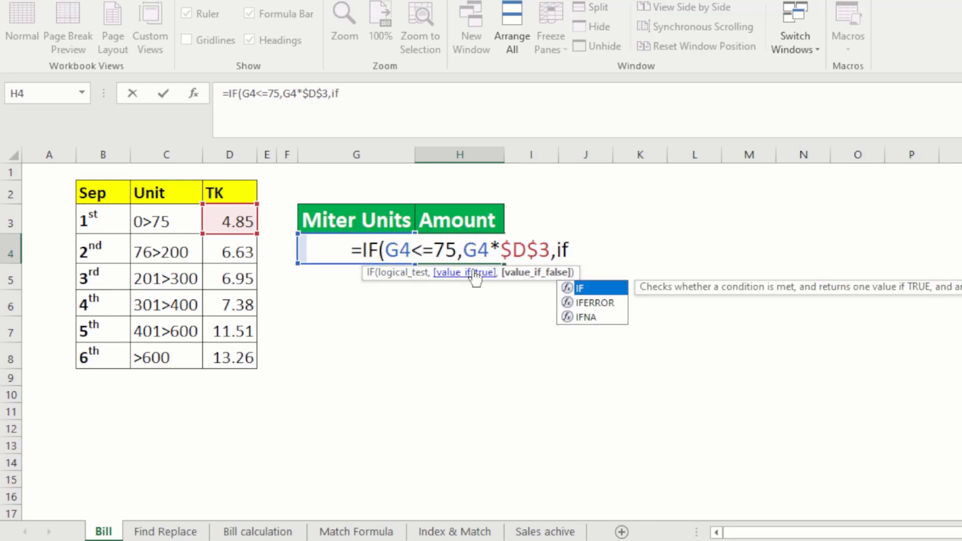
key("Tab")
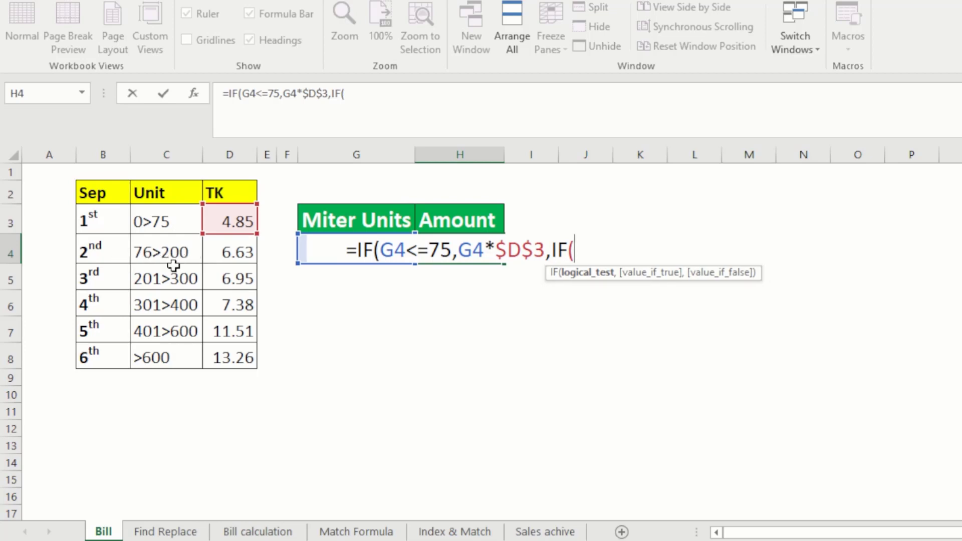
type("and")
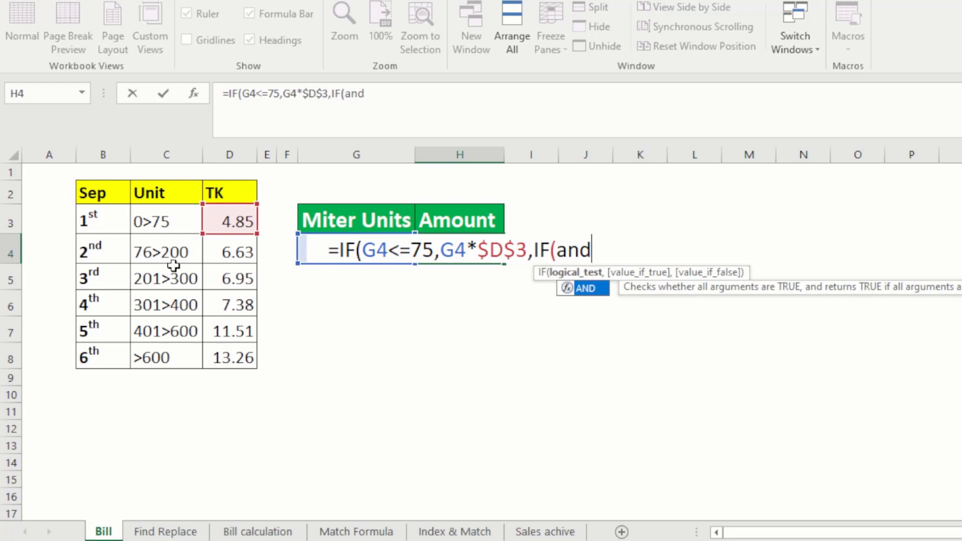
key("Tab")
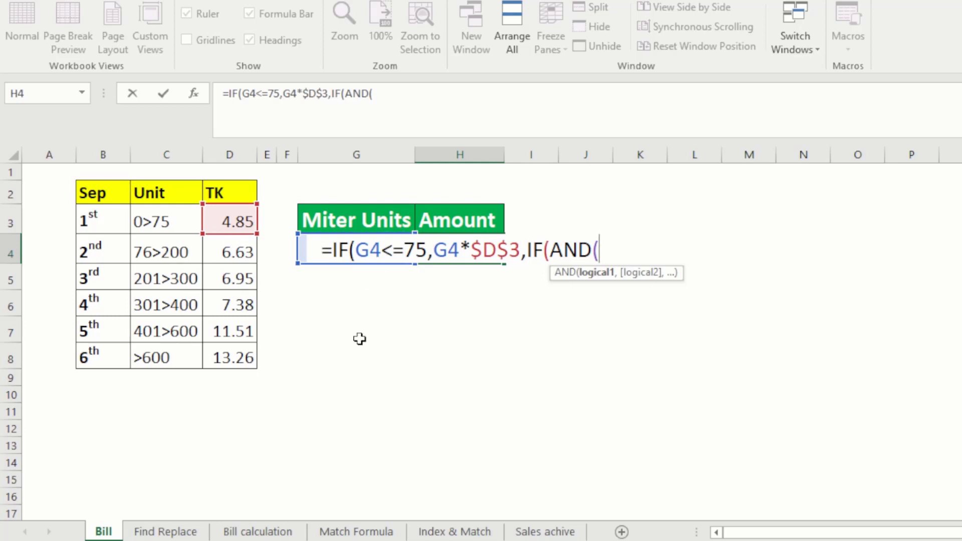
type("g")
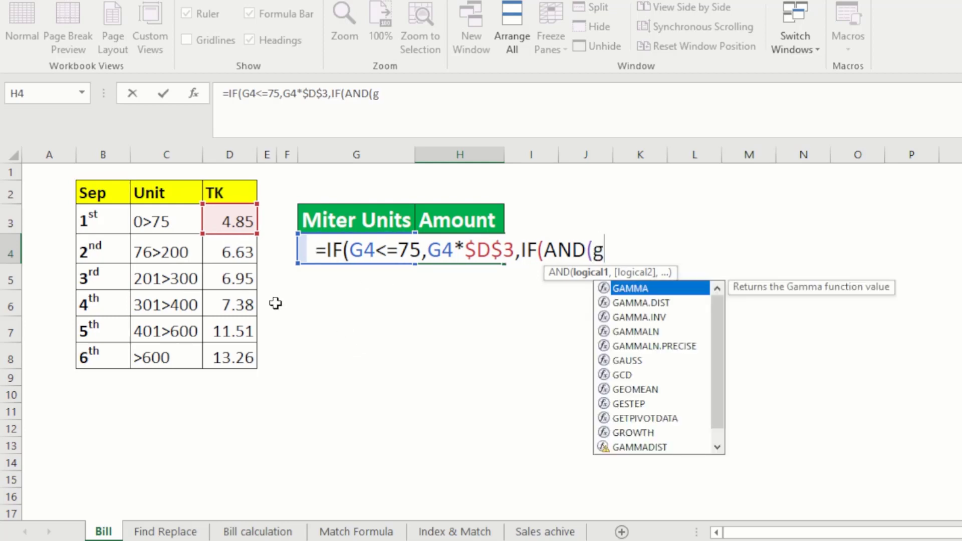
key("BackSpace")
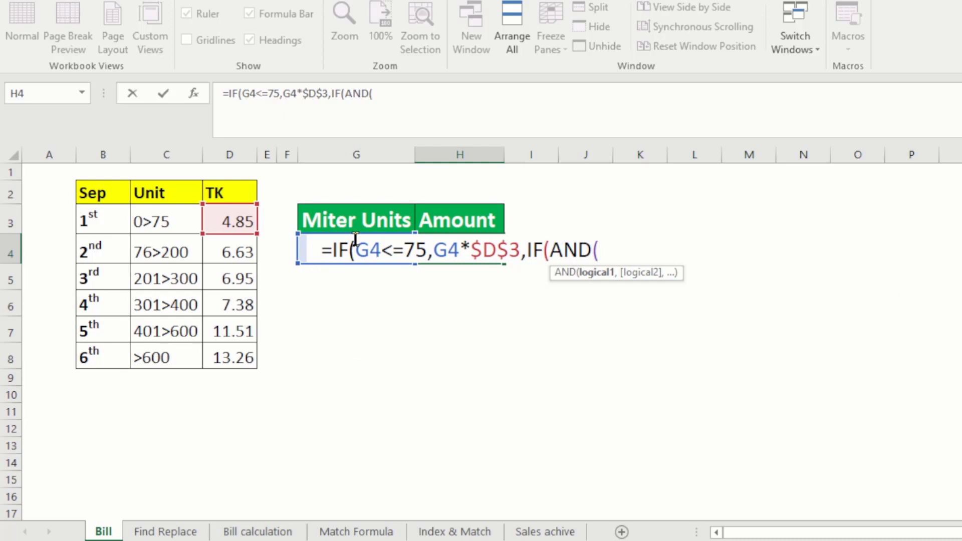
type("G4")
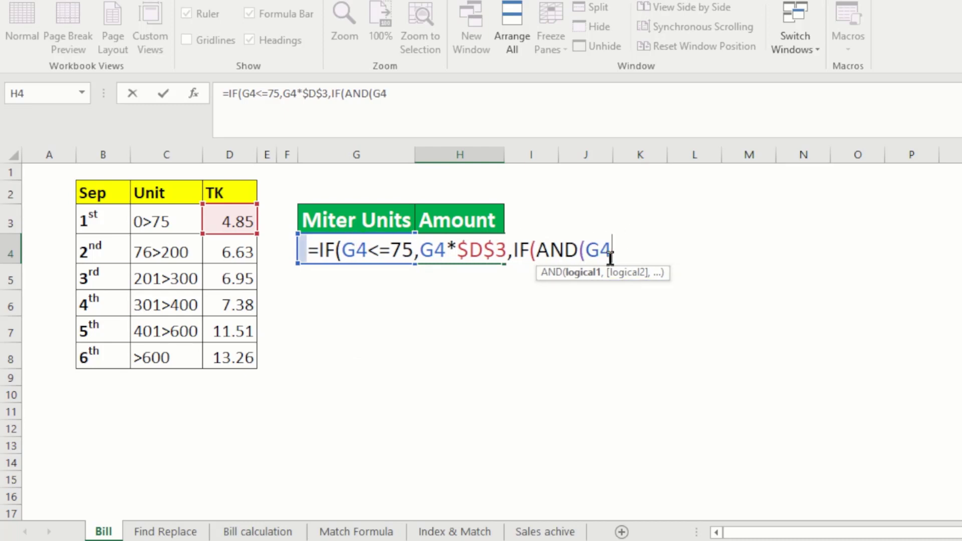
type("<")
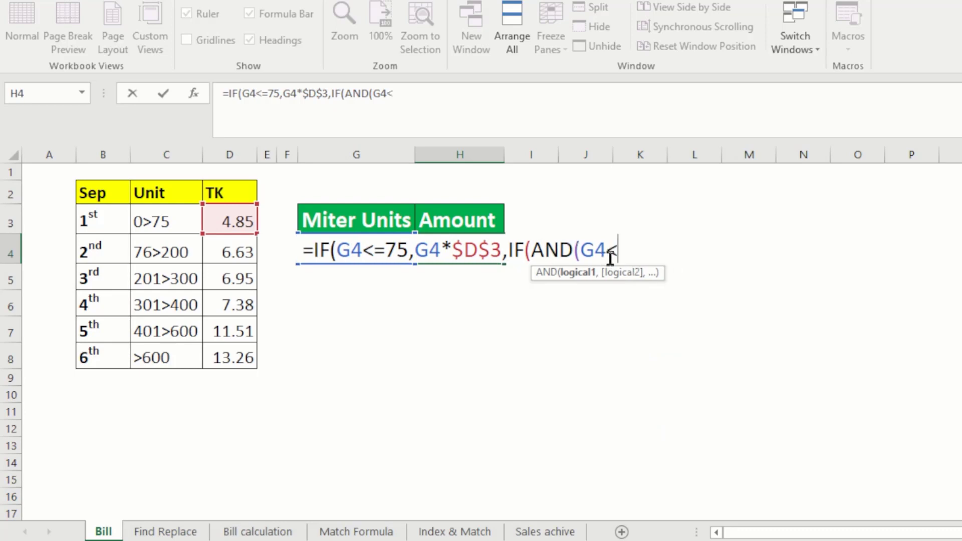
key("BackSpace")
type(">75")
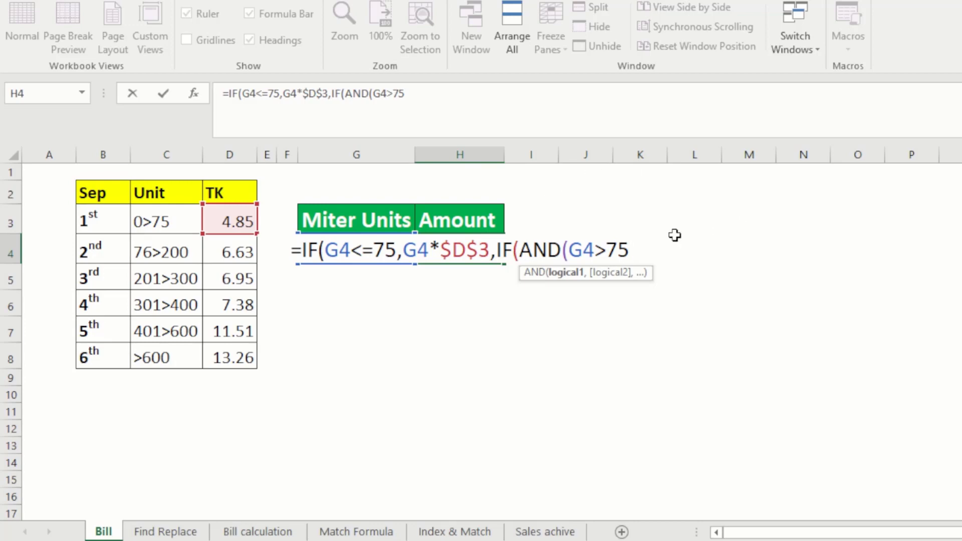
type(",")
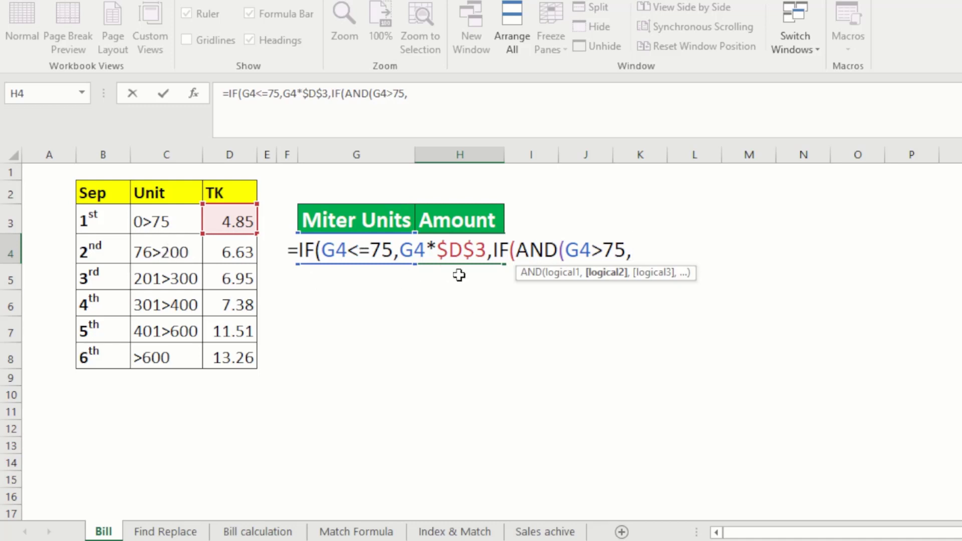
- Add G4<=200 as the second AND condition and close the AND test of the nested IF
type("G4")
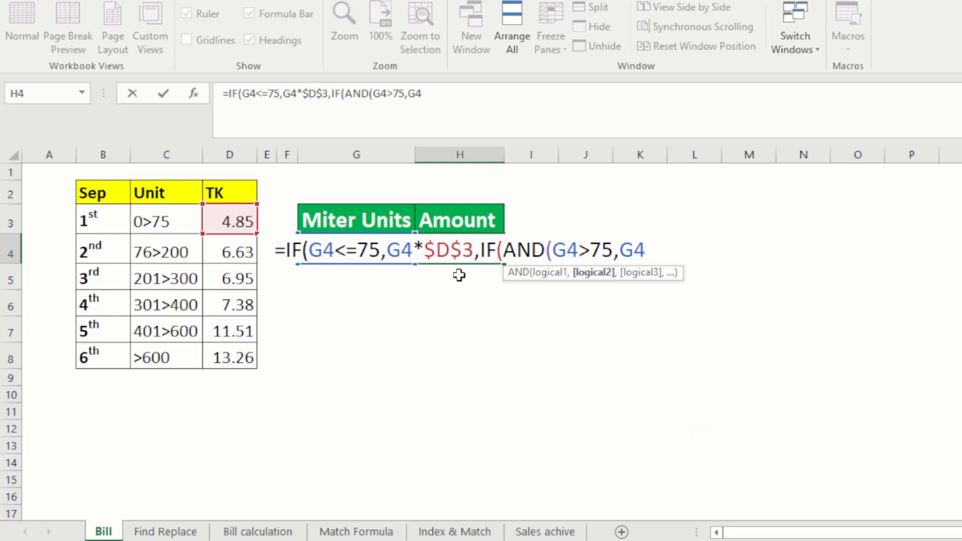
type("<=")
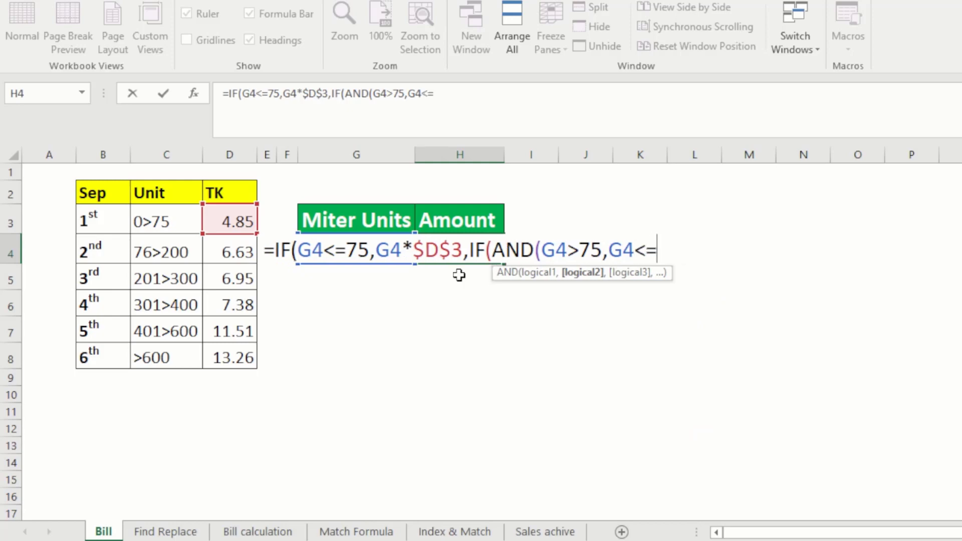
type("200")
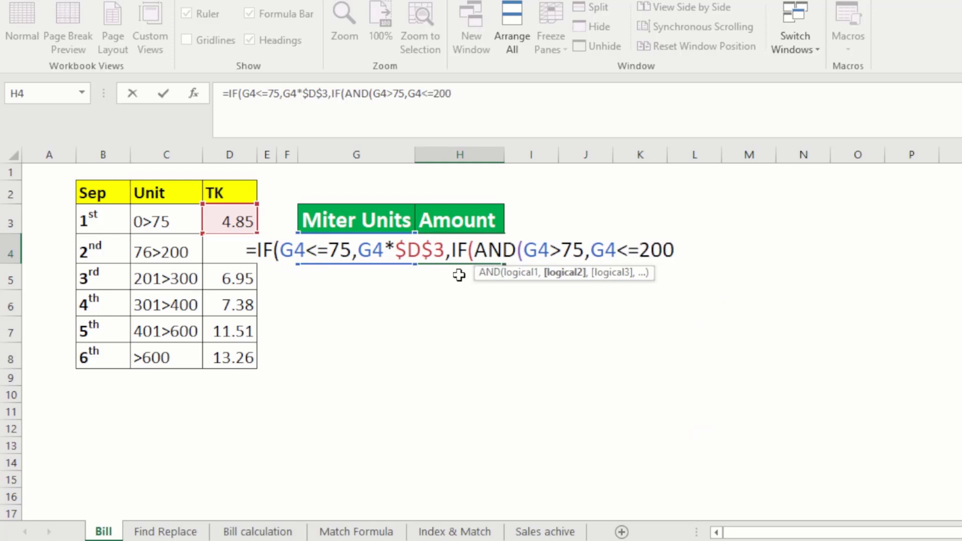
type(",")
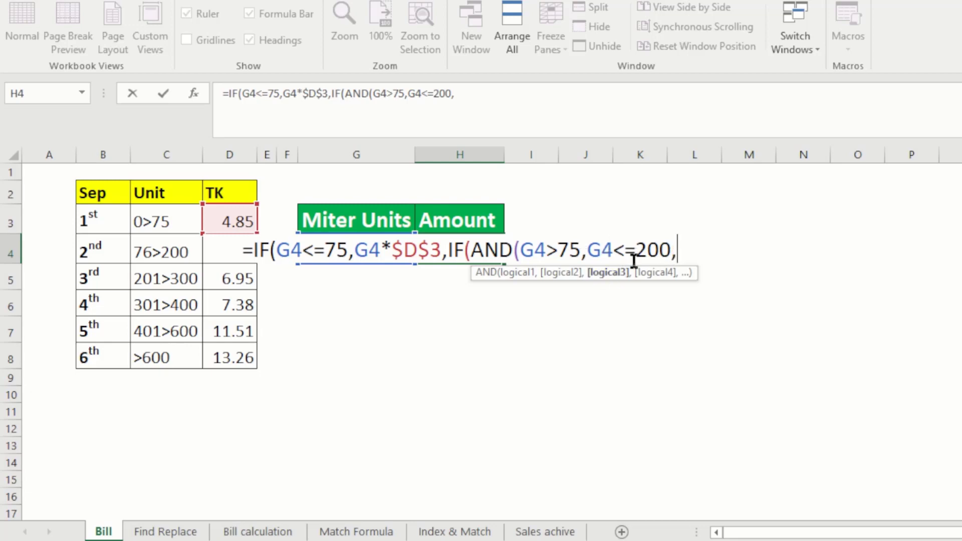
key("BackSpace")
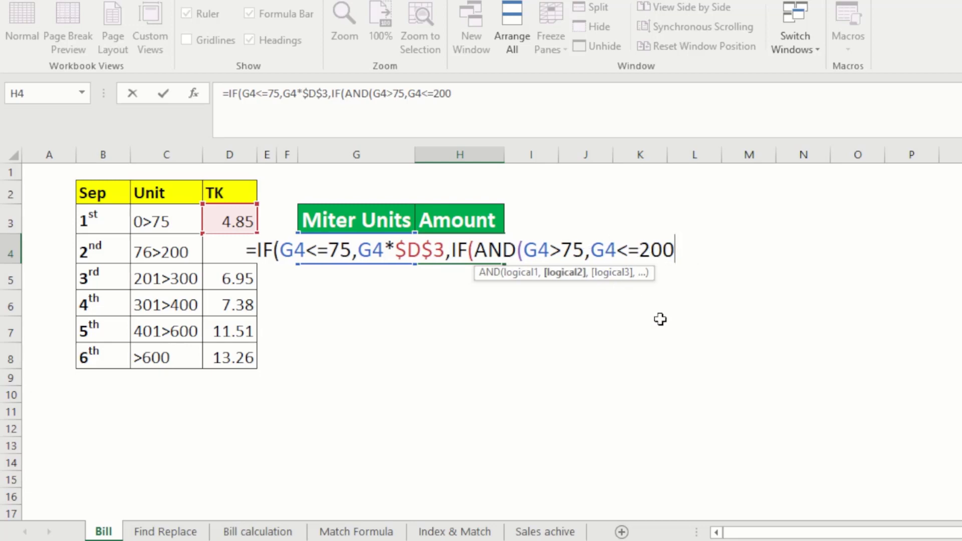
type(")")
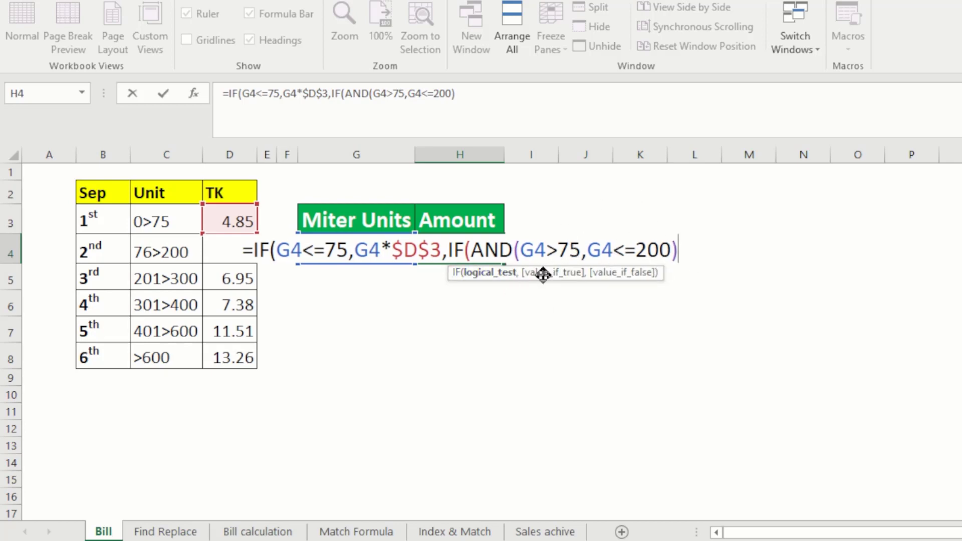
type(",")
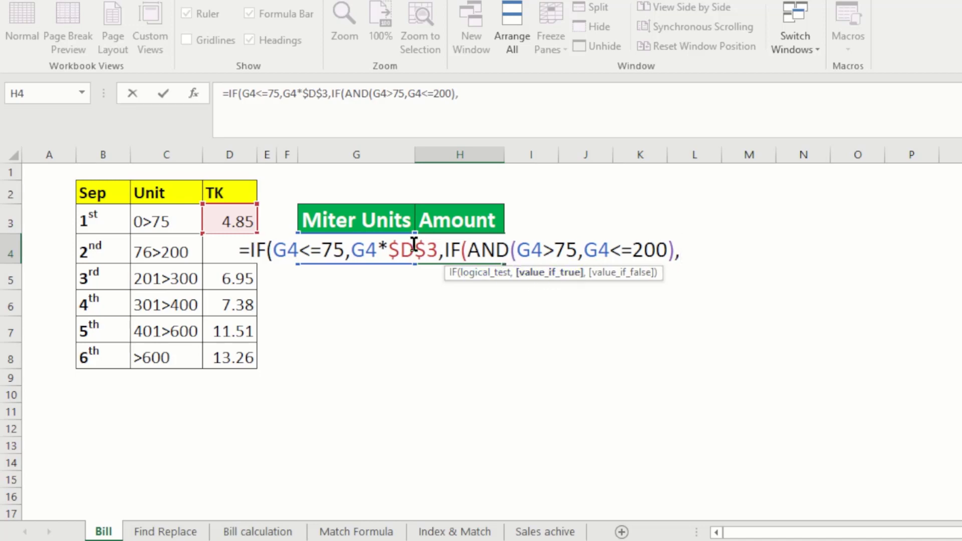
- Enter G4*D4 as the nested IF's value if true for the second slab, ending with a comma
type("G")
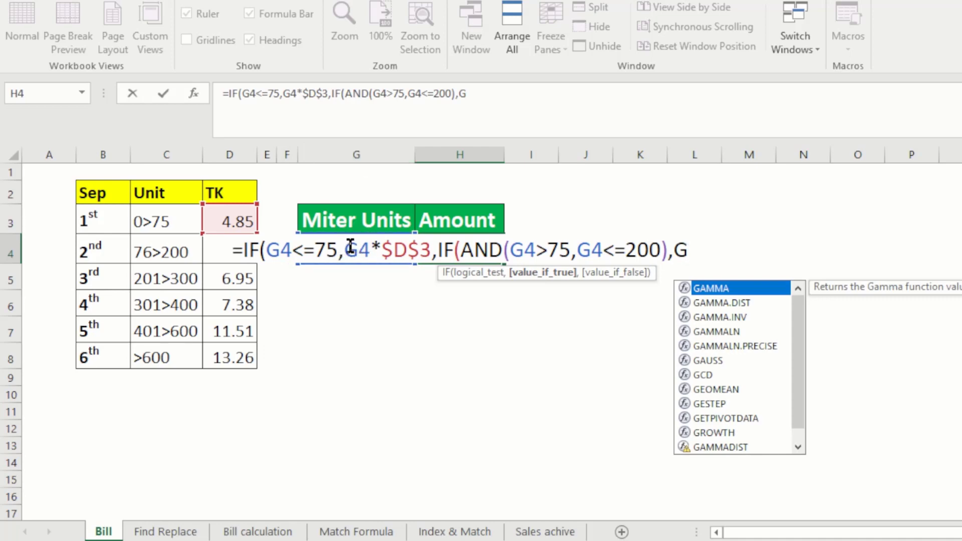
type("4")
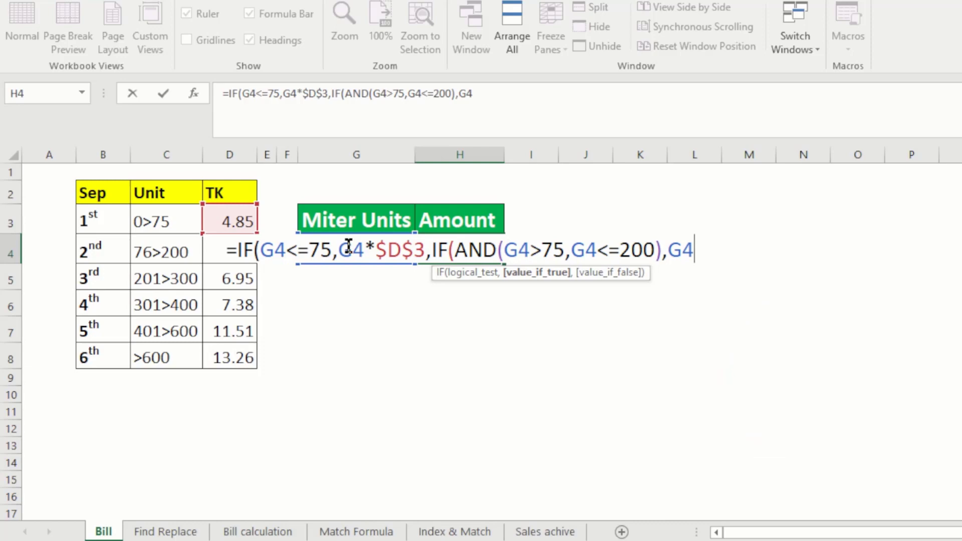
type("*")
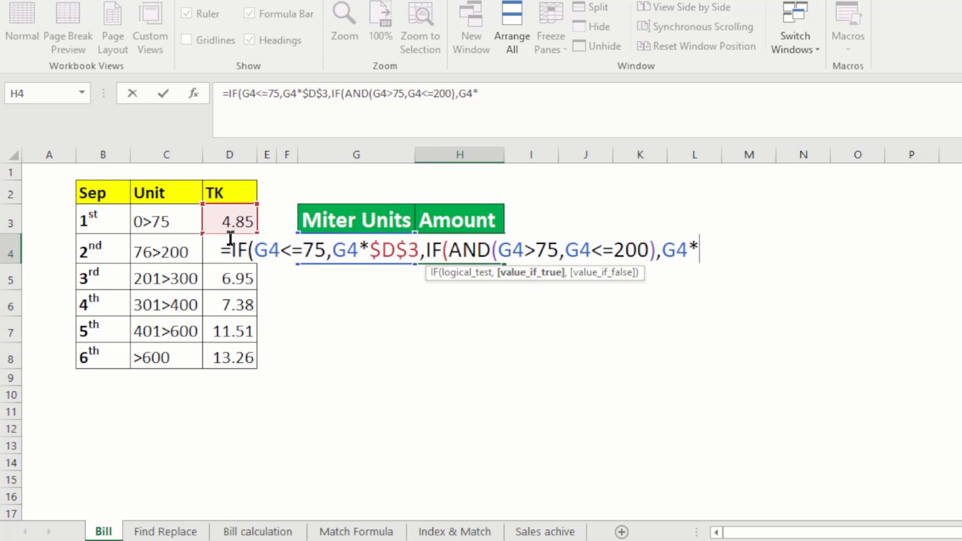
type("D")
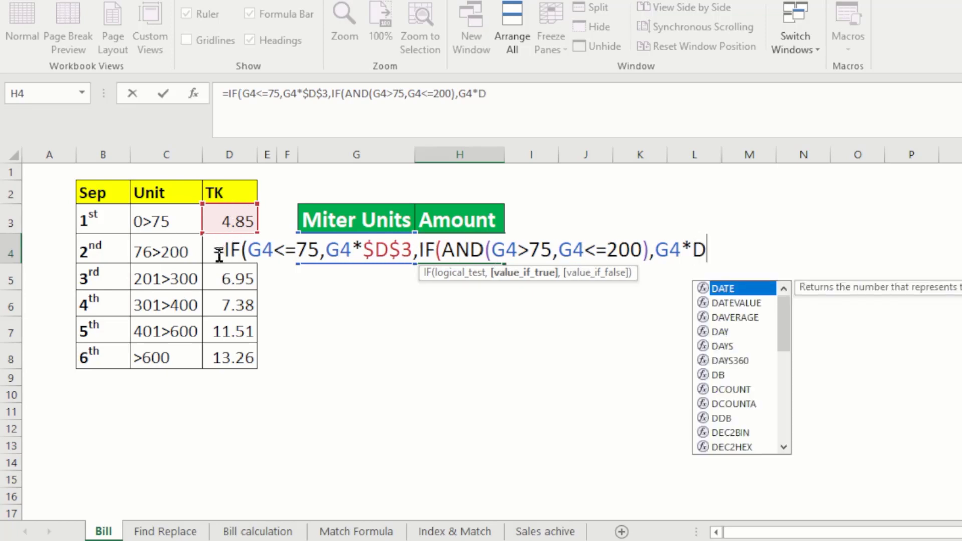
type("4")
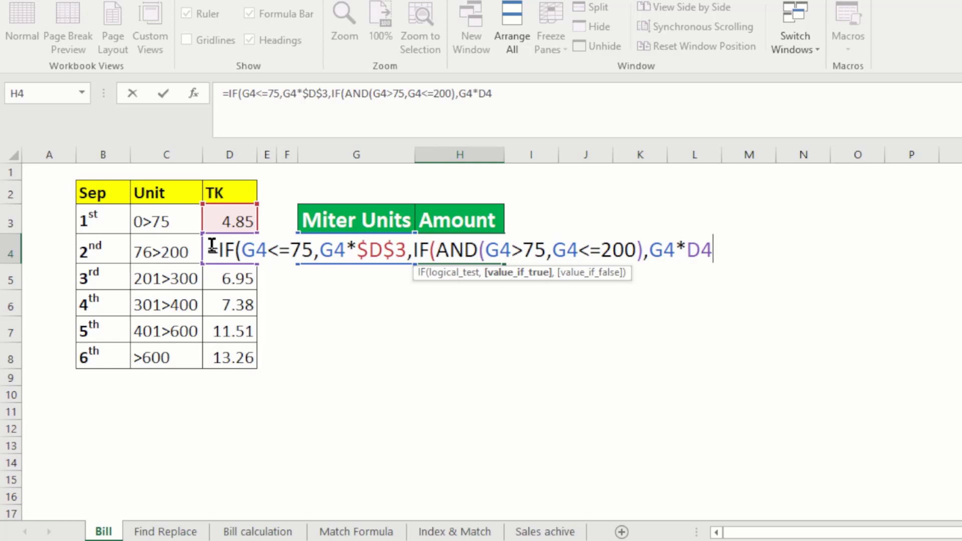
type(",")
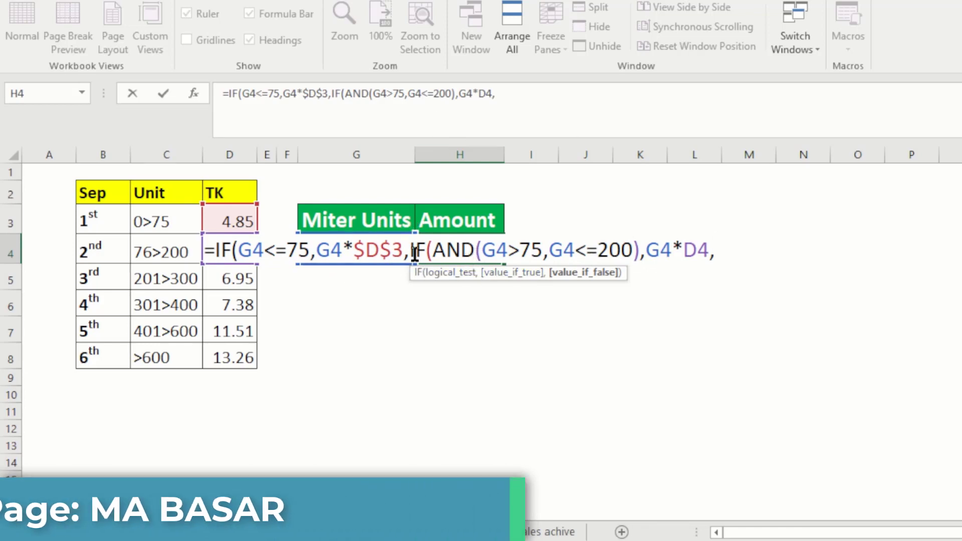
- Copy the second slab's segment IF(AND(G4>75,G4<=200),G4*D4, and paste it at the end of the H4 formula
left_click(494, 94)
left_click(500, 95)
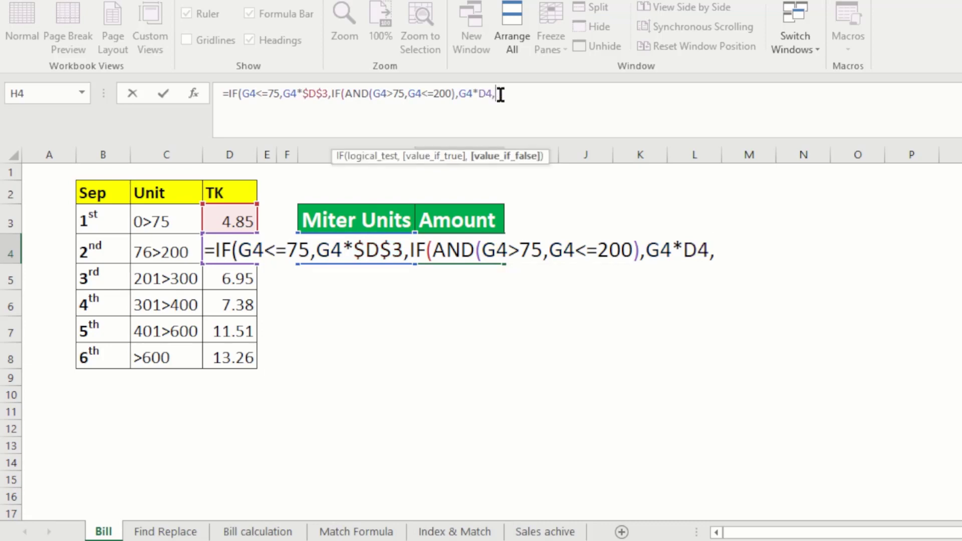
left_click_drag(500, 95, 332, 89)
key("ctrl+c")
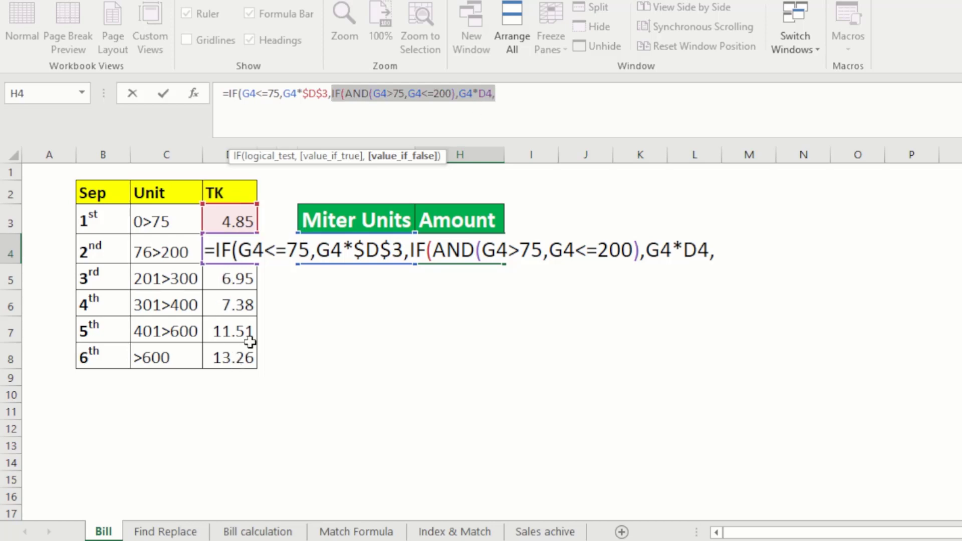
left_click(510, 97)
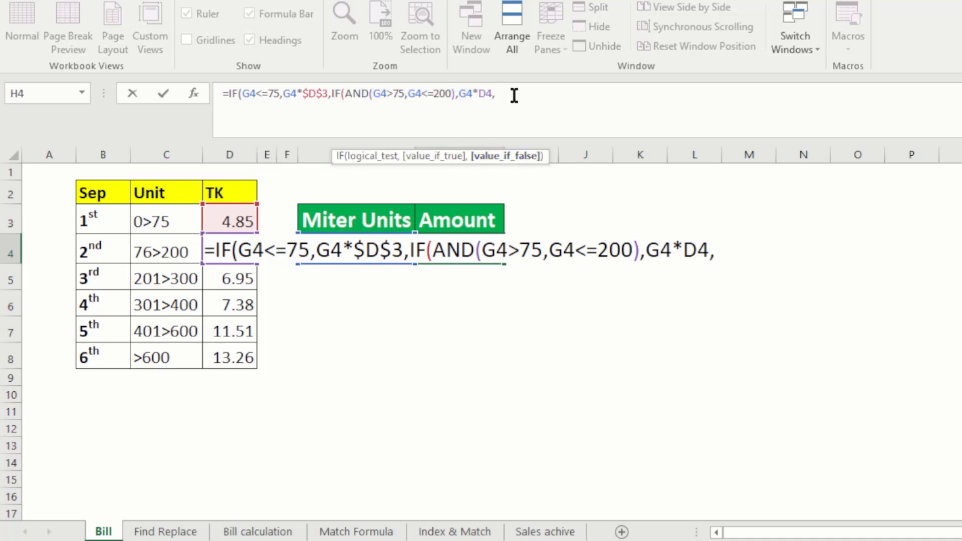
key("ctrl+v")
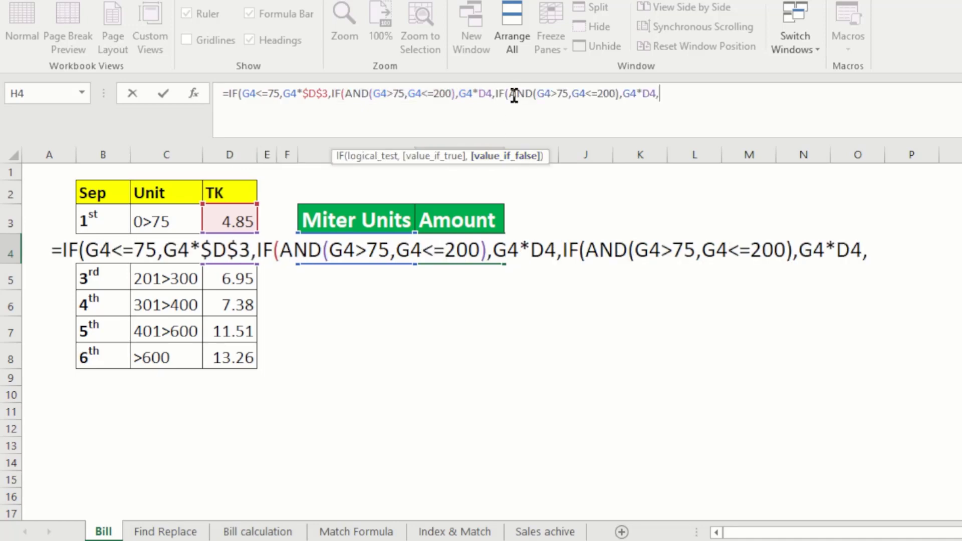
- Change the pasted segment's AND conditions to G4>200 and G4<=300 for the third slab
left_click(569, 93)
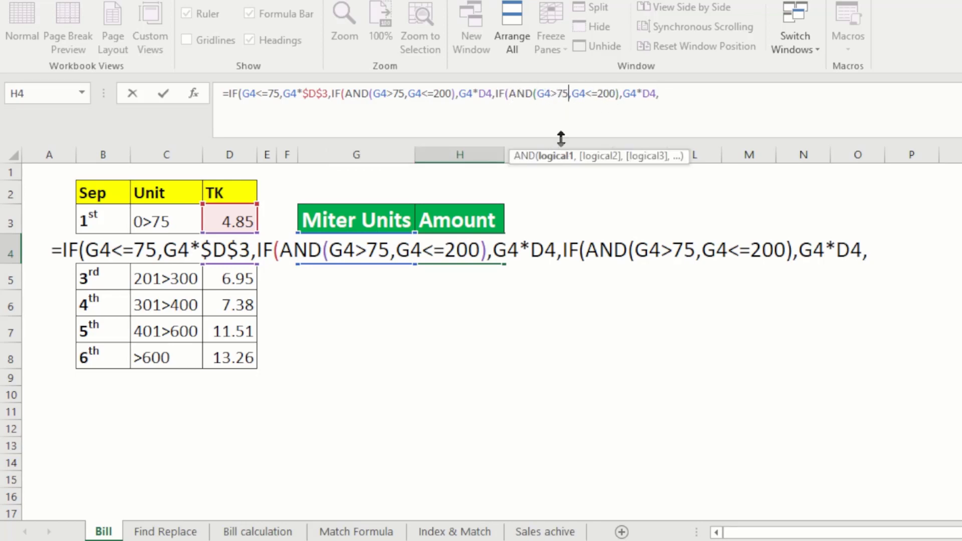
key("BackSpace")
key("BackSpace")
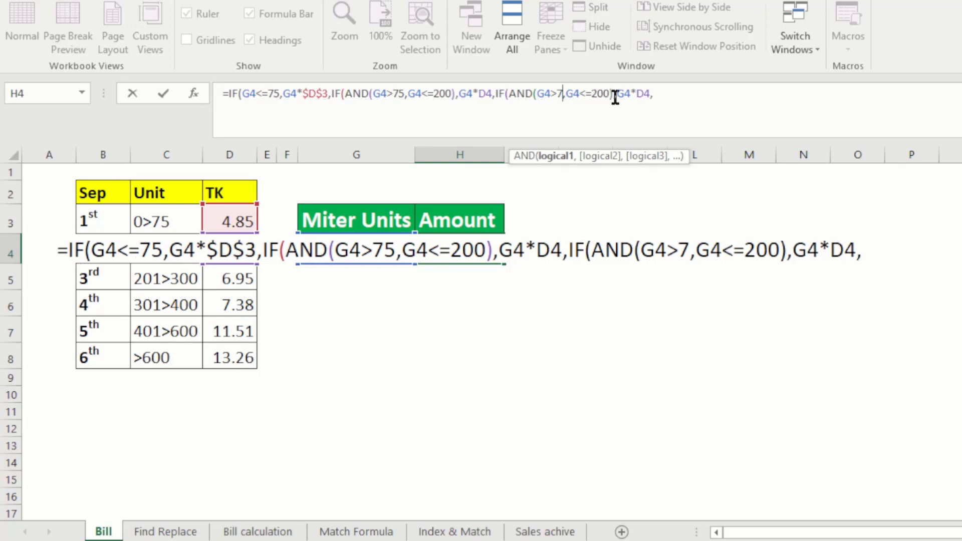
type("200")
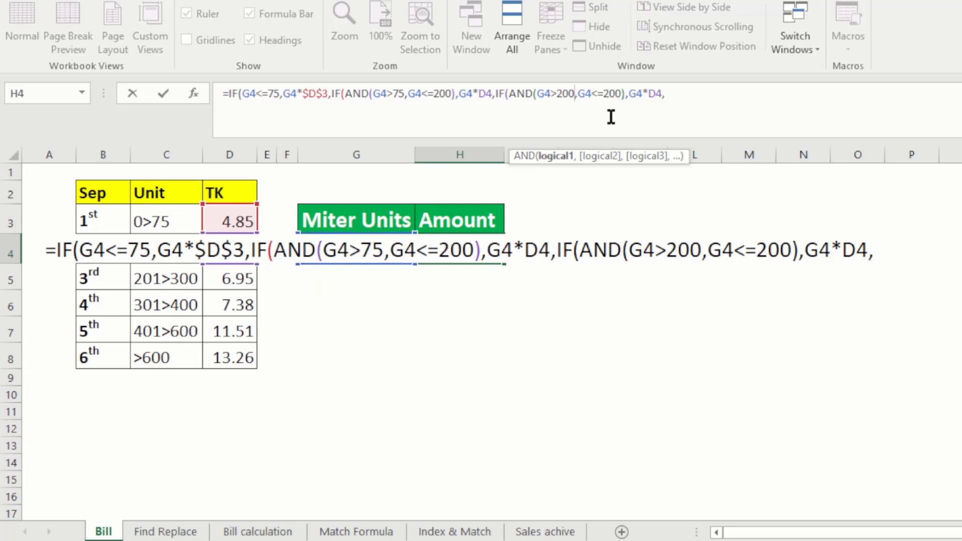
left_click(622, 94)
key("BackSpace")
key("BackSpace")
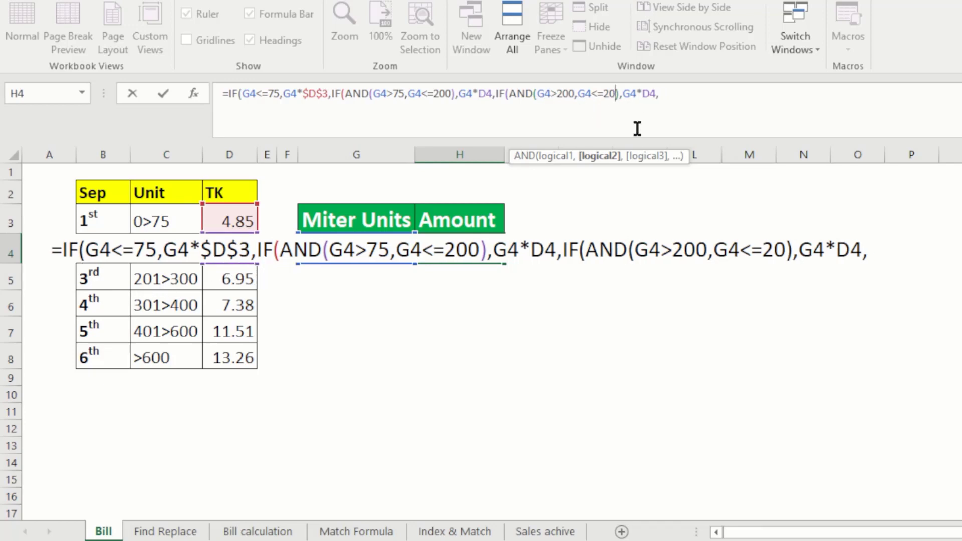
key("BackSpace")
type("300")
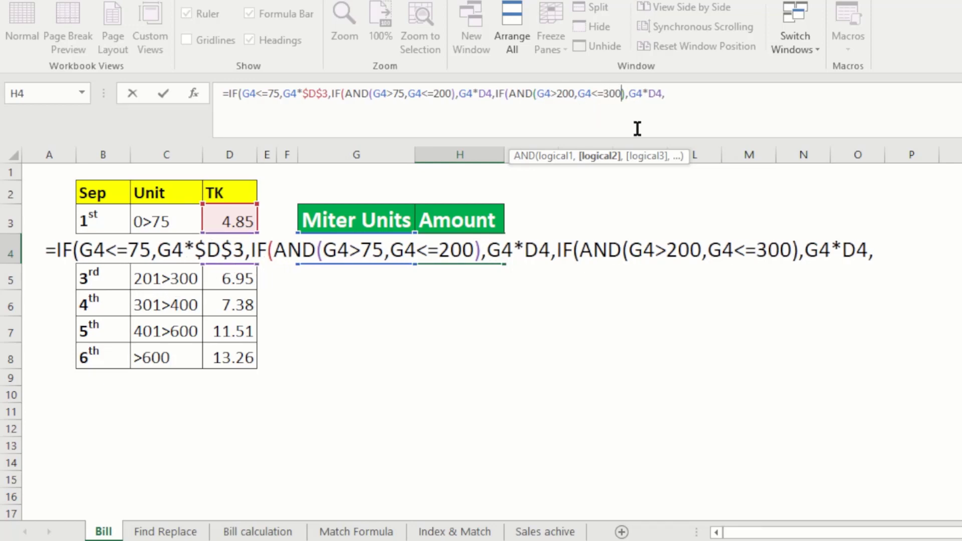
- Change the rate reference in the third slab's value if true to D5
left_click(640, 94)
left_click(593, 94)
left_click(638, 95)
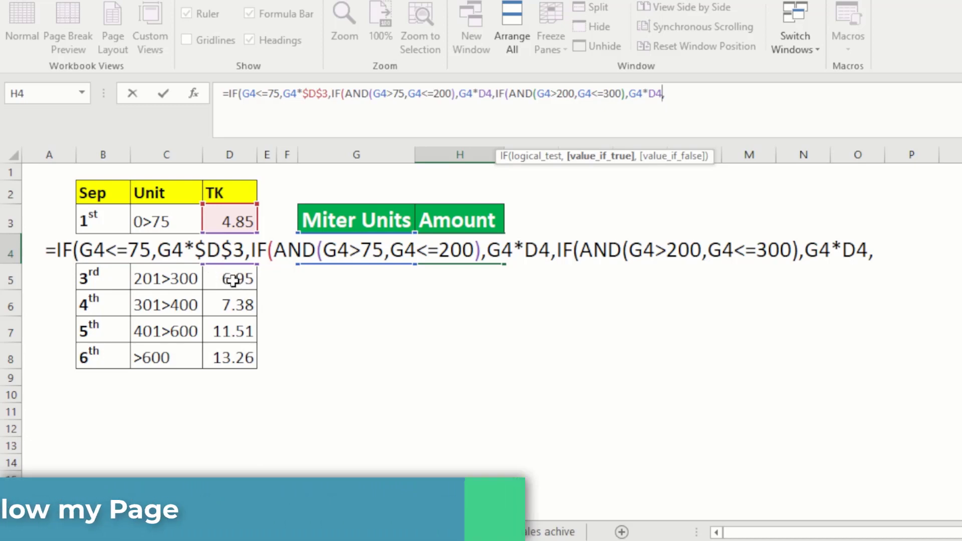
key("BackSpace")
key("BackSpace")
type("5,")
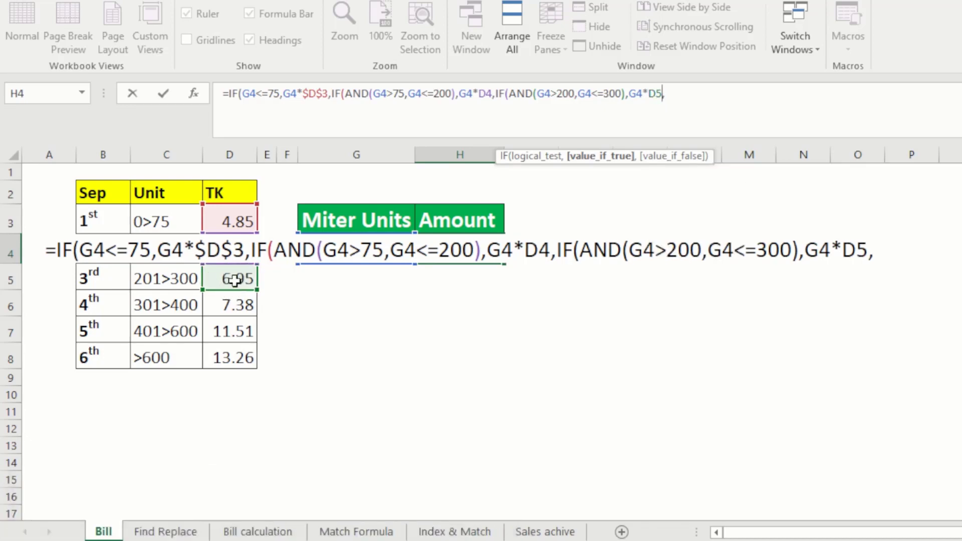
- Append another copy of the IF(AND segment to the formula and set its conditions to G4>300 and G4<=400
left_click(682, 97)
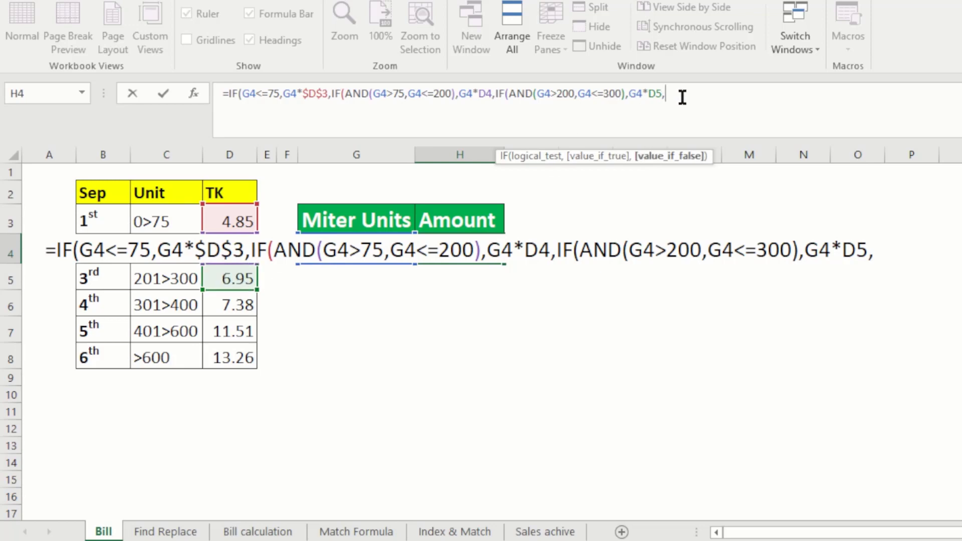
key("ctrl+v")
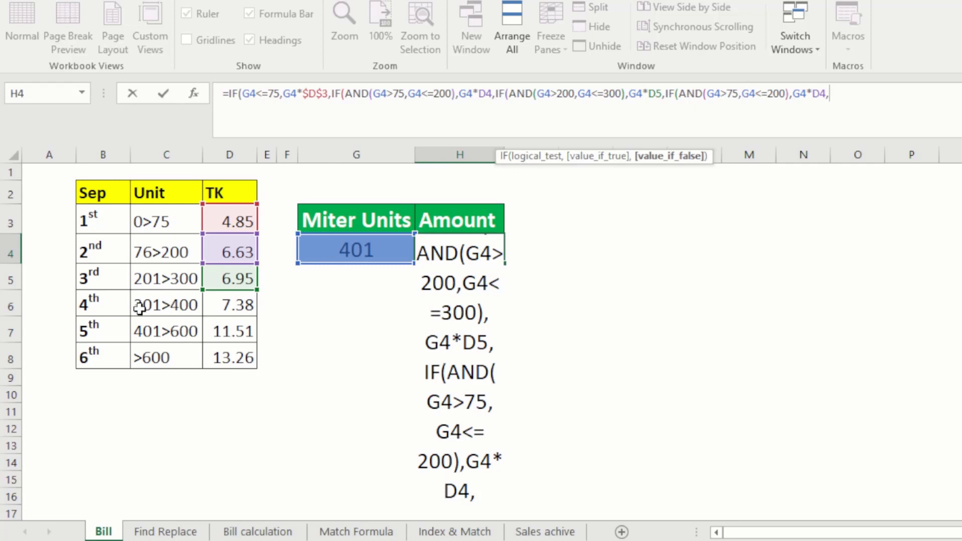
left_click(735, 95)
key("BackSpace")
key("BackSpace")
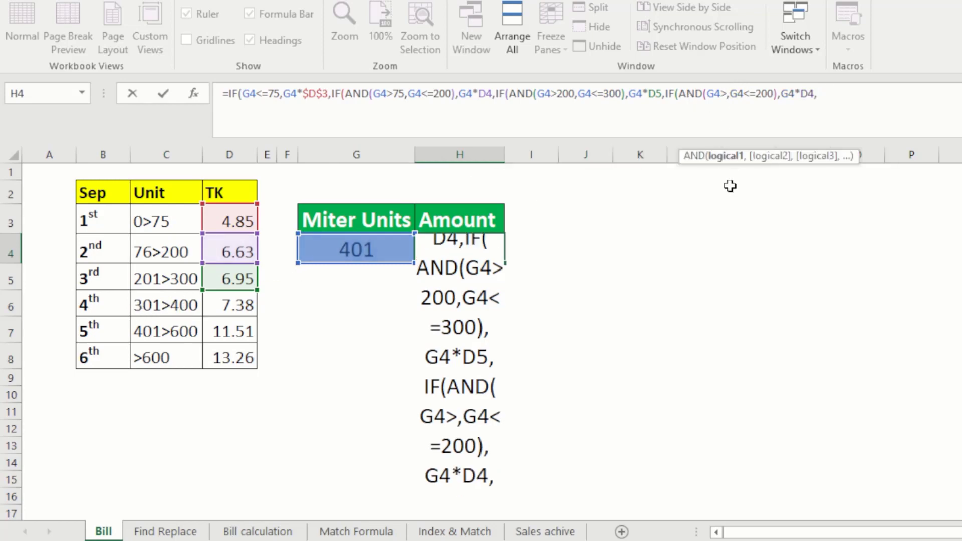
type("300")
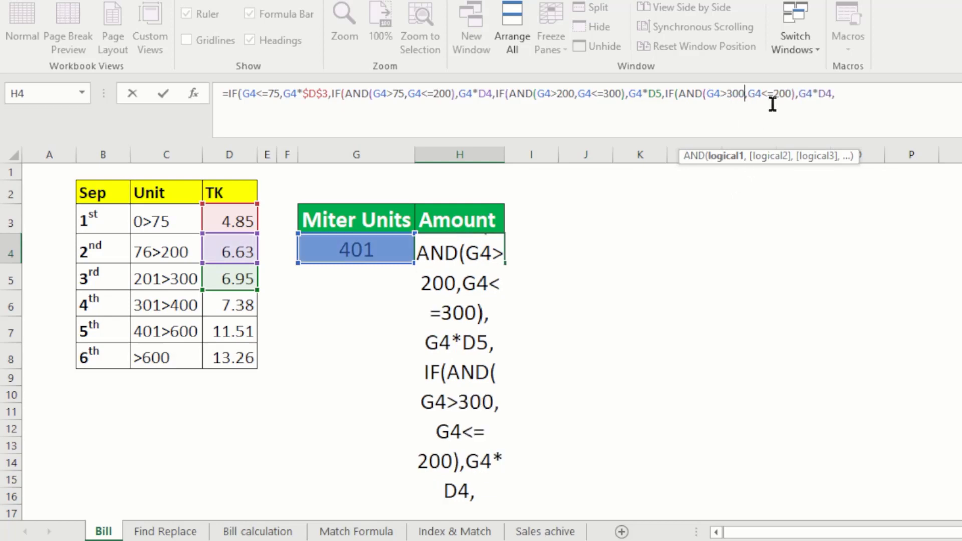
left_click(789, 93)
key("BackSpace")
key("BackSpace")
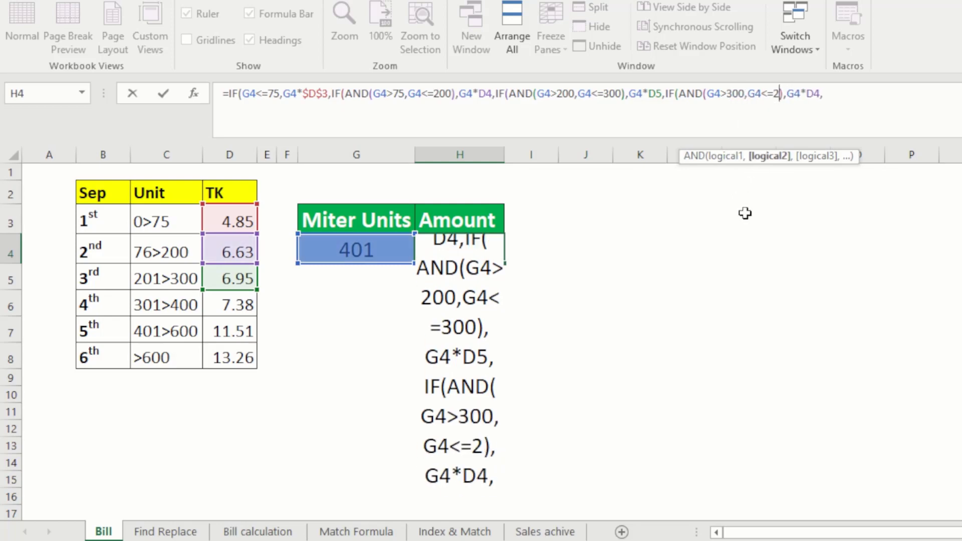
key("BackSpace")
type("400")
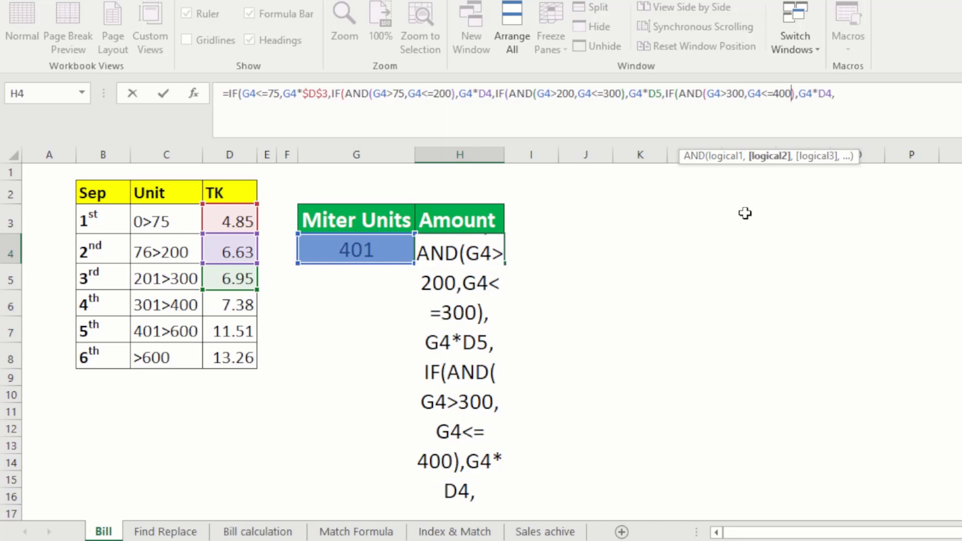
- Change the rate reference in the fourth slab's value if true to D6
left_click(827, 101)
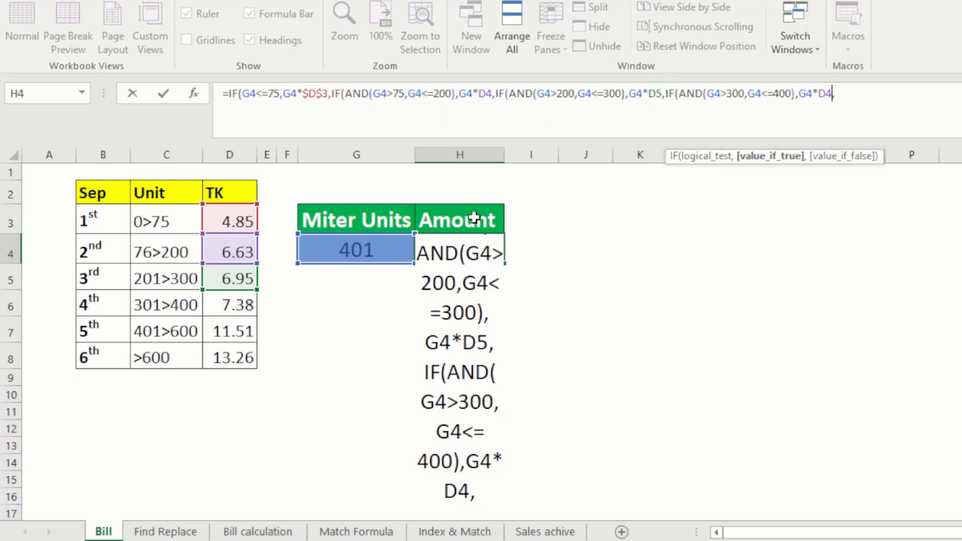
key("BackSpace")
key("BackSpace")
type("D6")
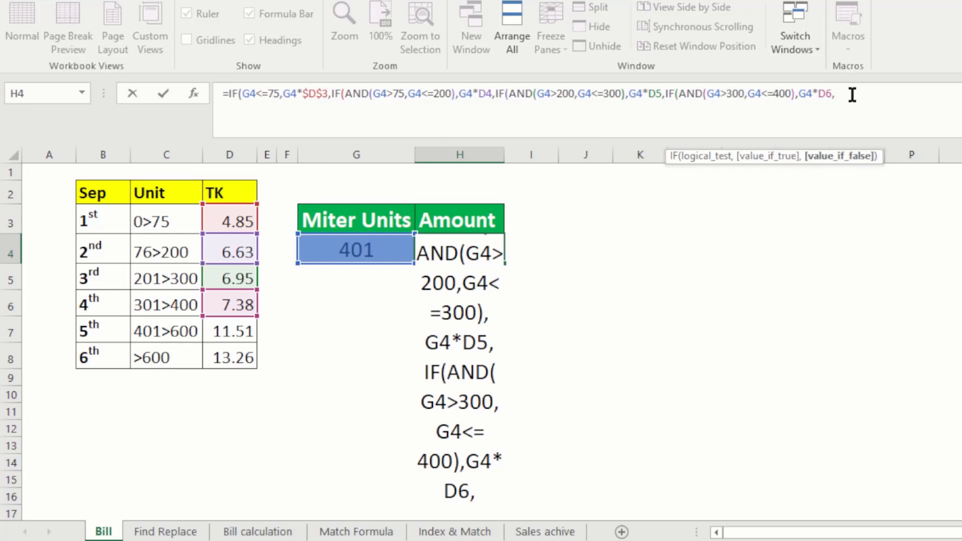
- Paste the copied IF(AND segment once more at the formula's end and set its conditions to G4>400 and G4<=600
key("ctrl+v")
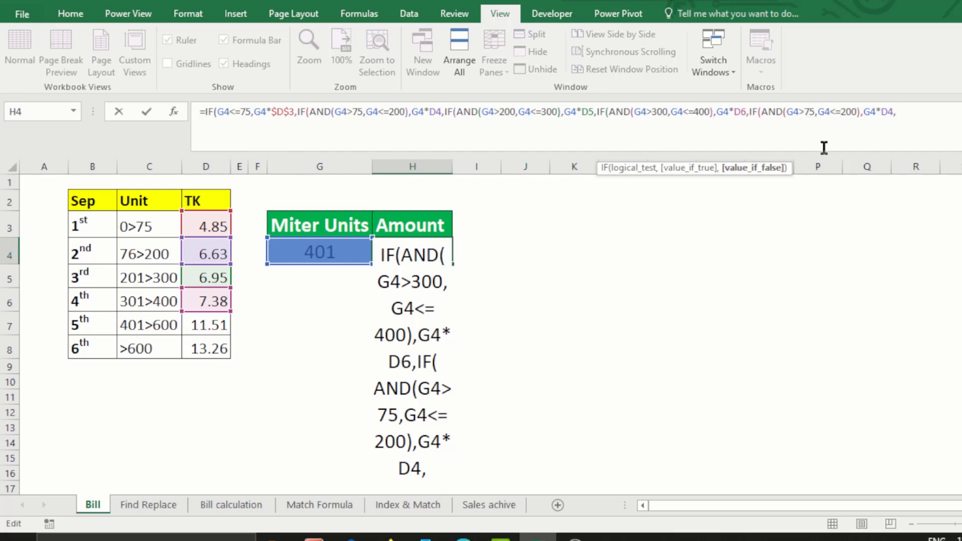
left_click(815, 112)
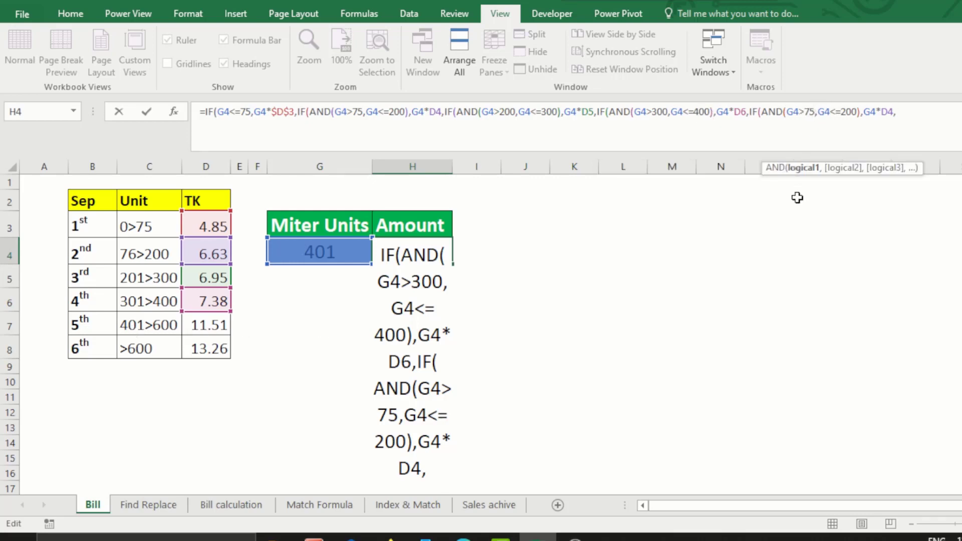
key("BackSpace")
key("BackSpace")
type("400")
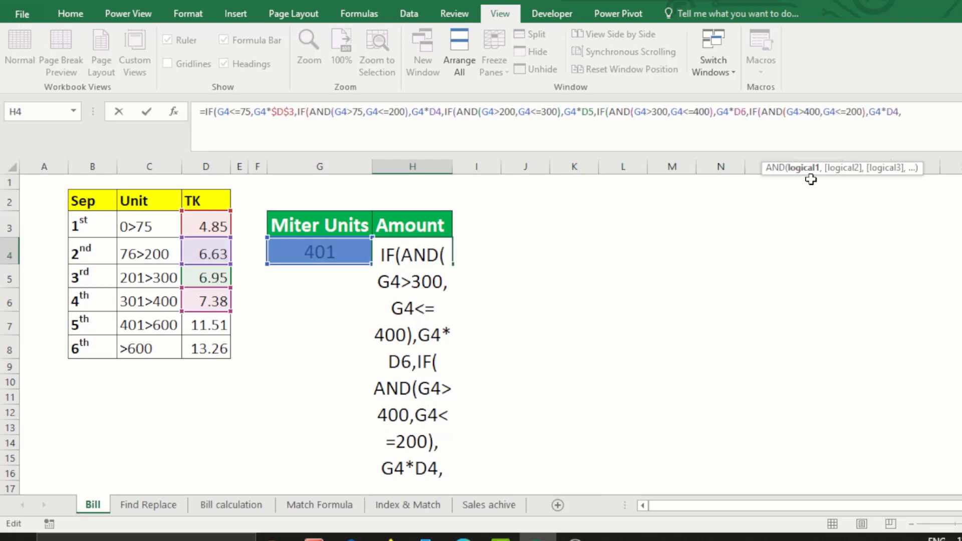
left_click(863, 112)
key("BackSpace")
key("BackSpace")
key("BackSpace")
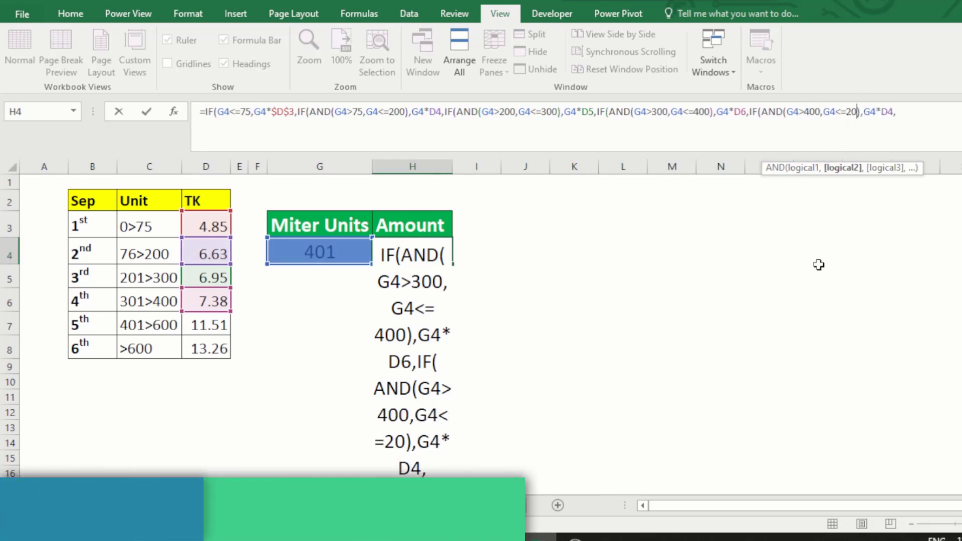
type("600")
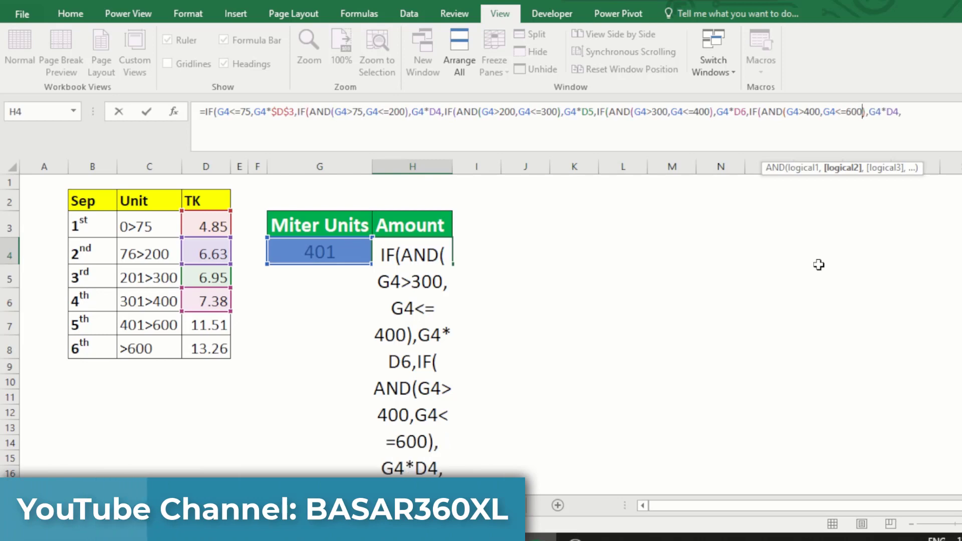
- Change the rate reference in the fifth slab's value if true to D7
left_click(898, 112)
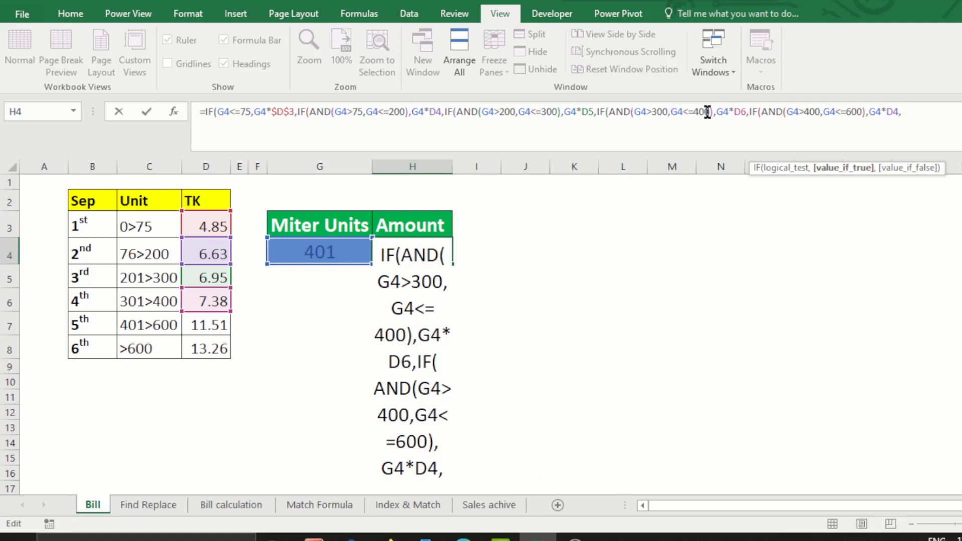
key("BackSpace")
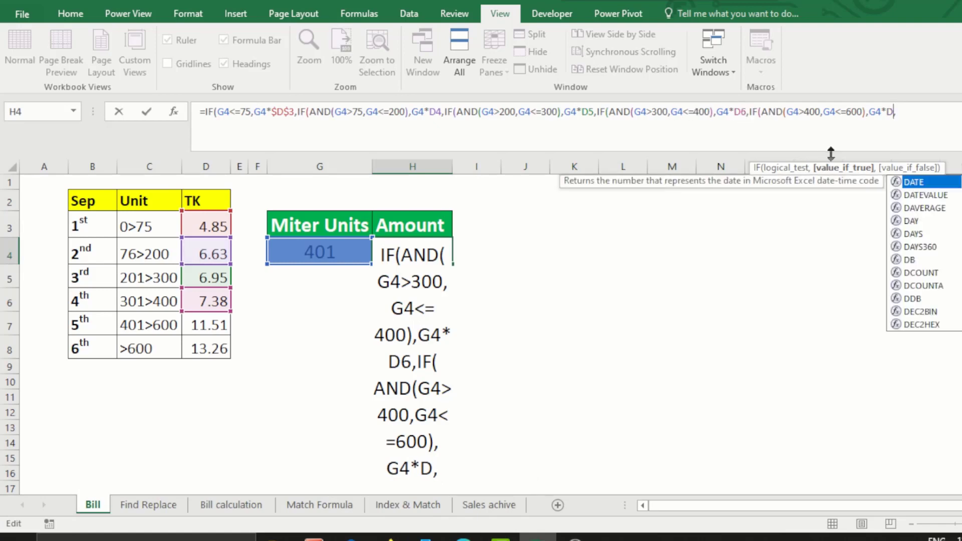
type("7")
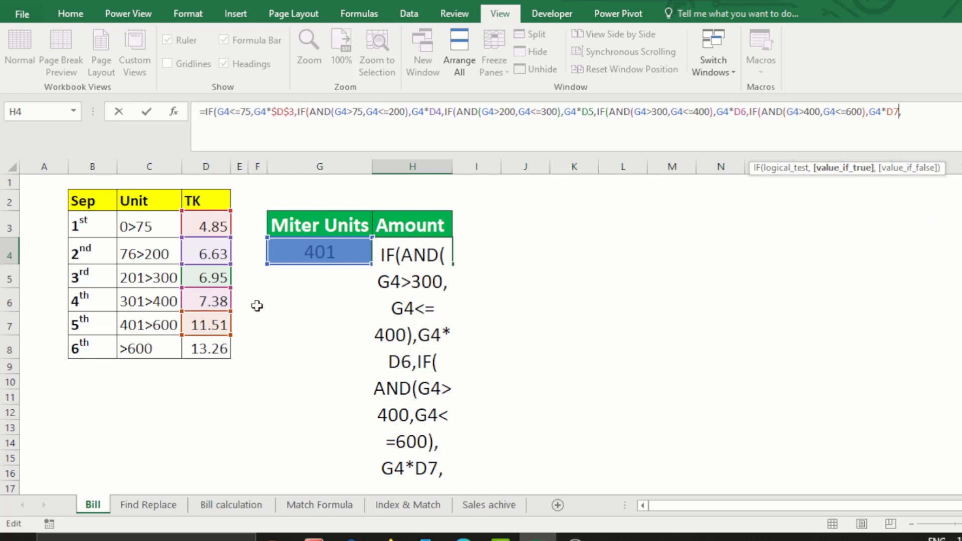
- Append a final nested IF for the sixth slab to the formula with the condition G4>600
left_click(914, 109)
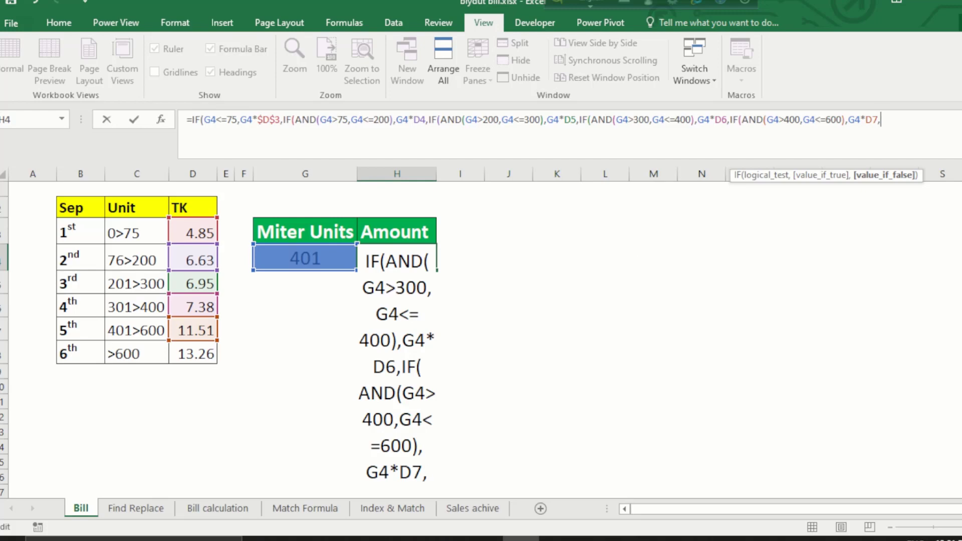
type("IF")
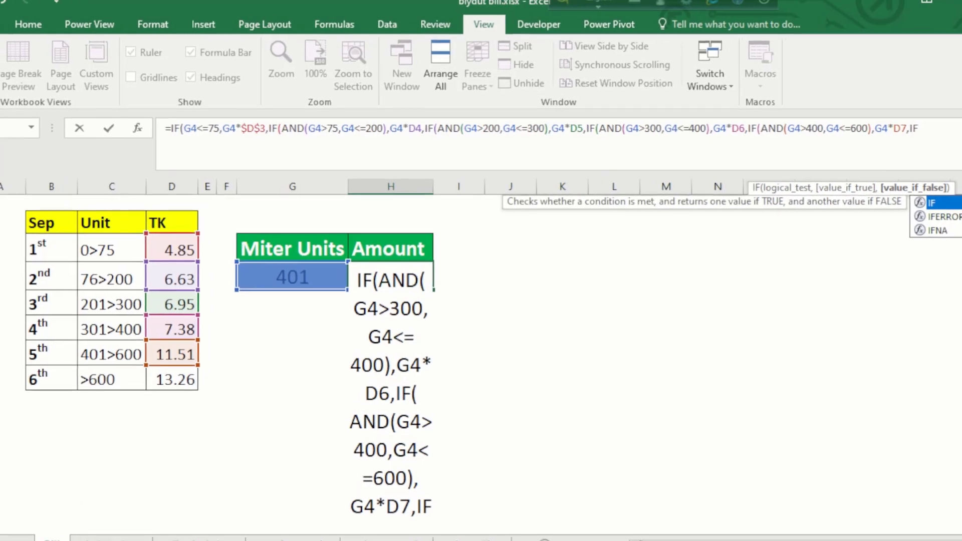
type("(")
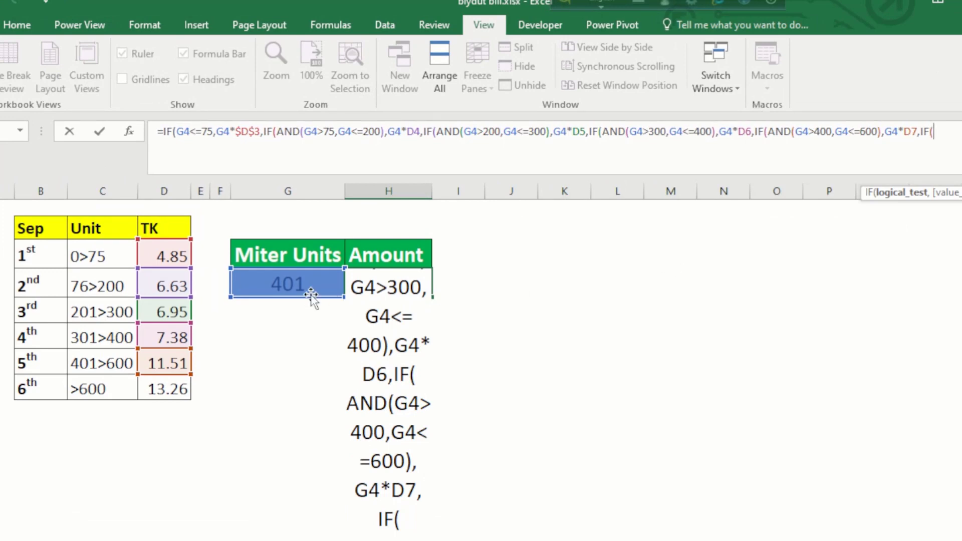
left_click(285, 284)
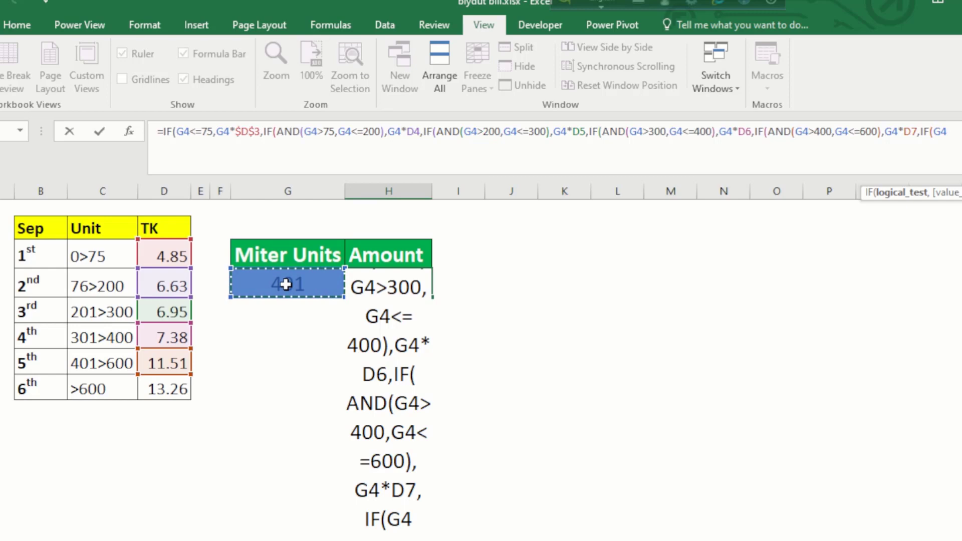
type(">")
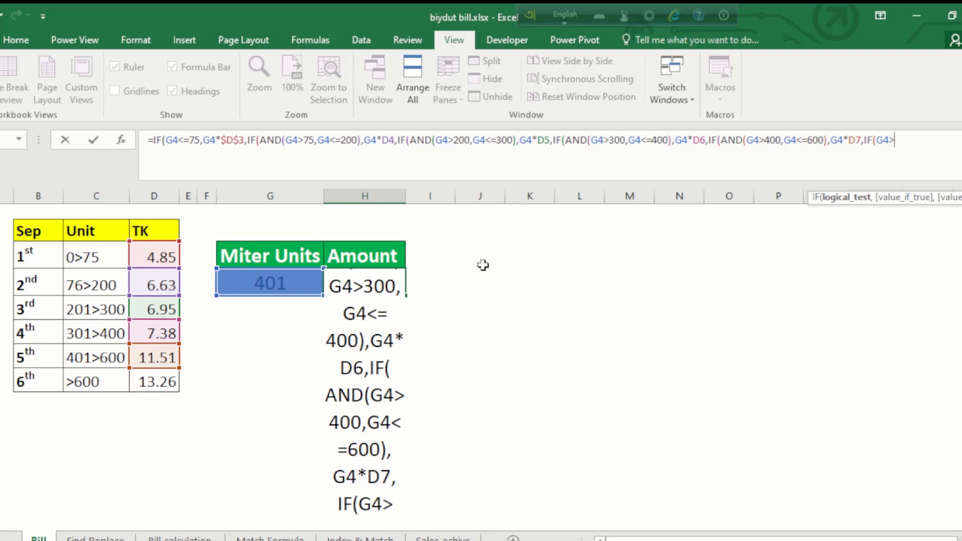
left_click(282, 282)
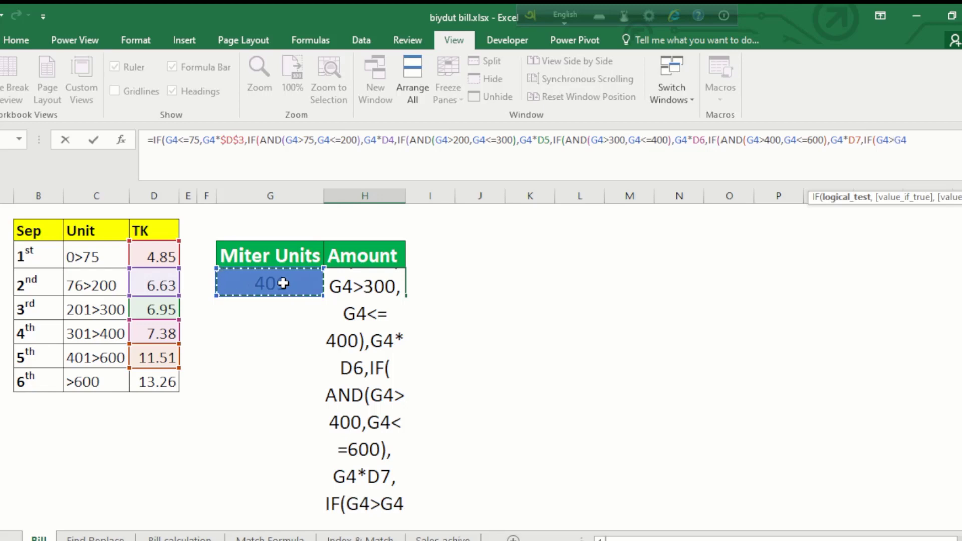
key("BackSpace")
key("BackSpace")
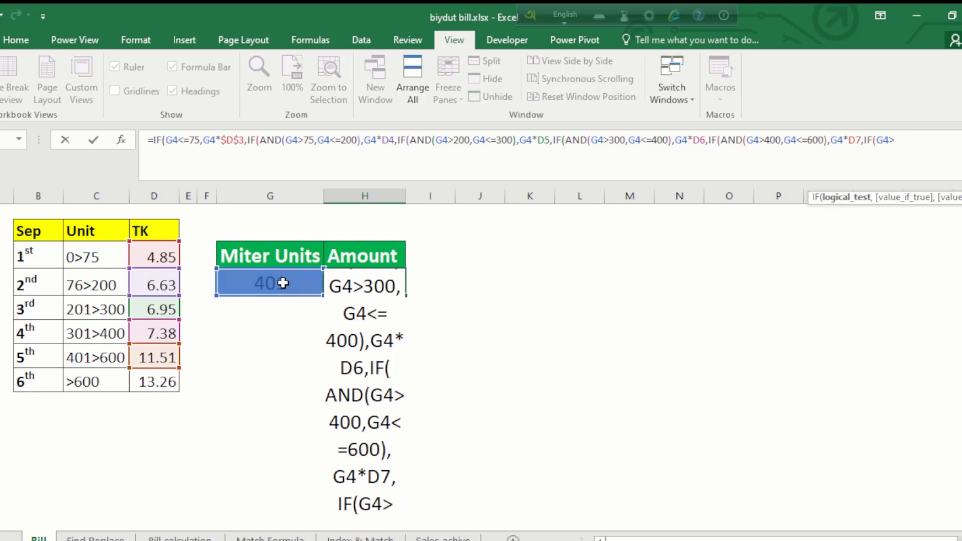
type("600")
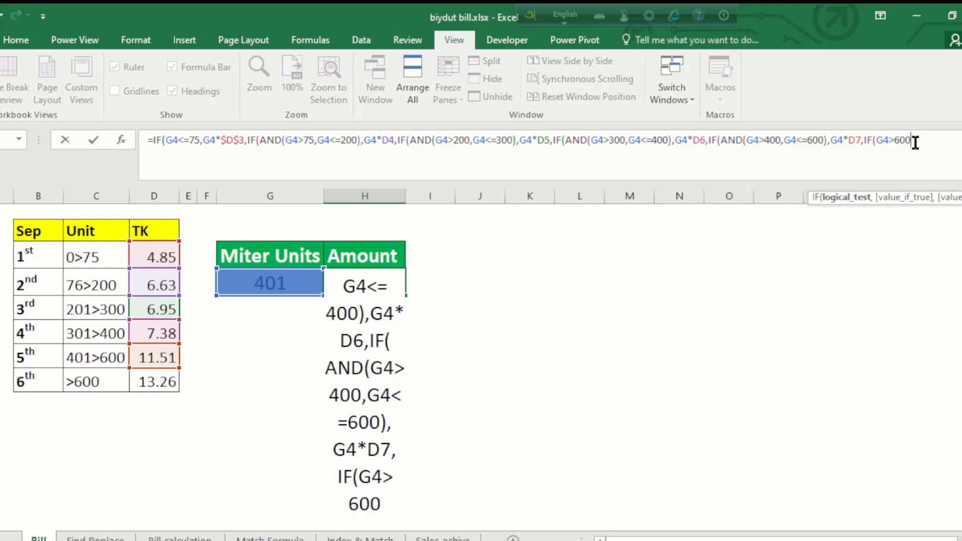
type(",")
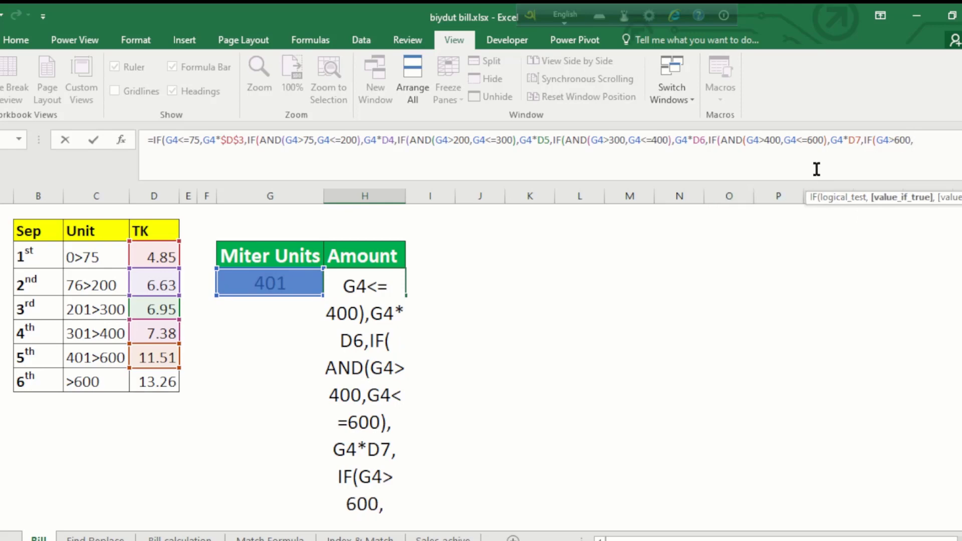
- Set the final IF's value if true to G4*D8, keeping D8 as a relative reference
left_click(258, 283)
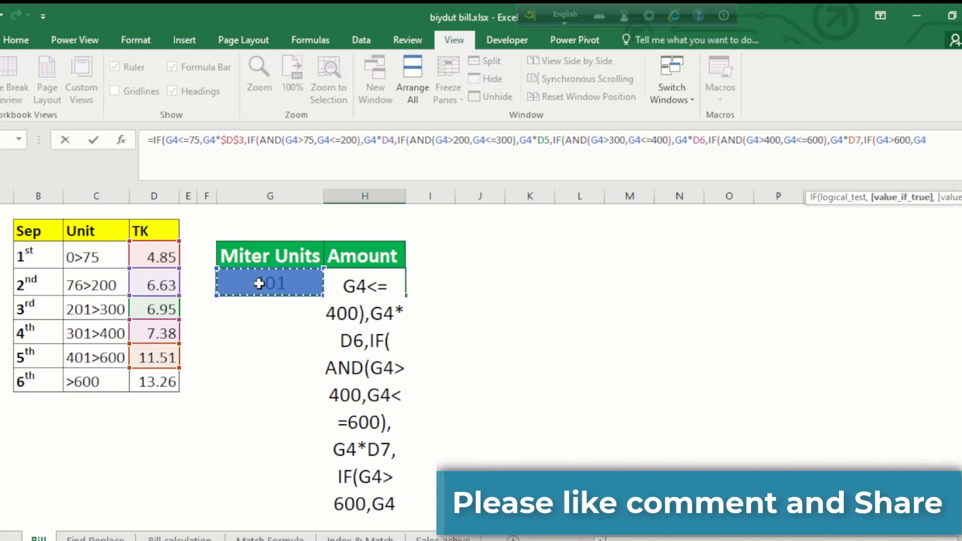
type("*")
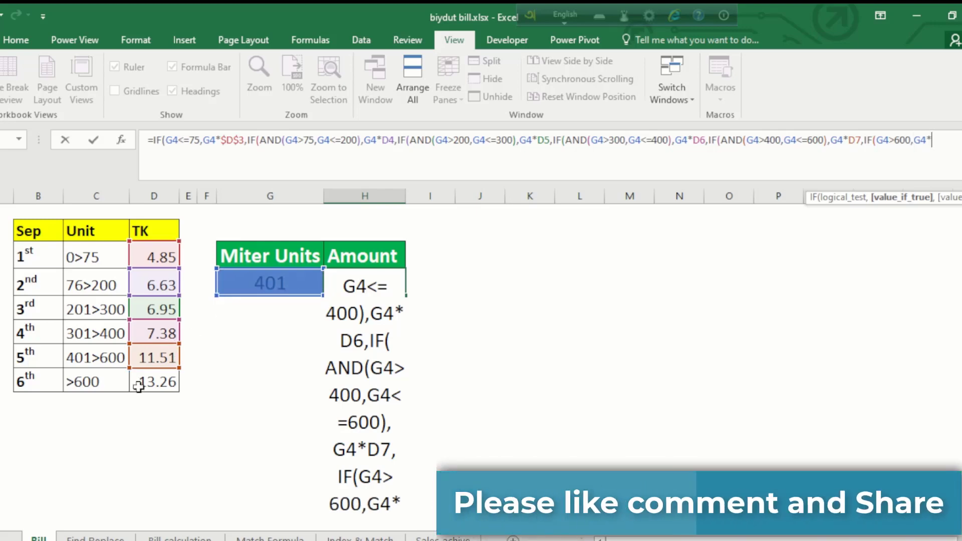
left_click(155, 383)
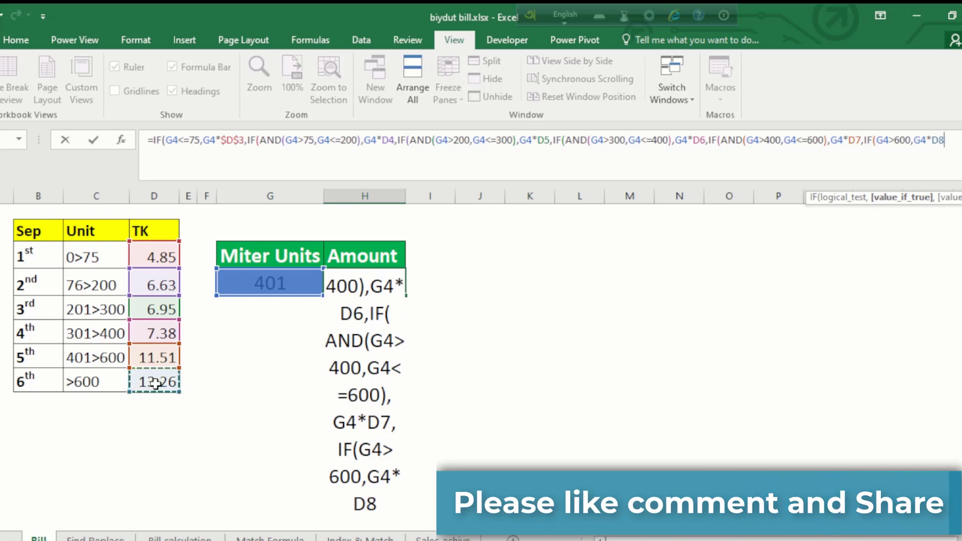
key("F4")
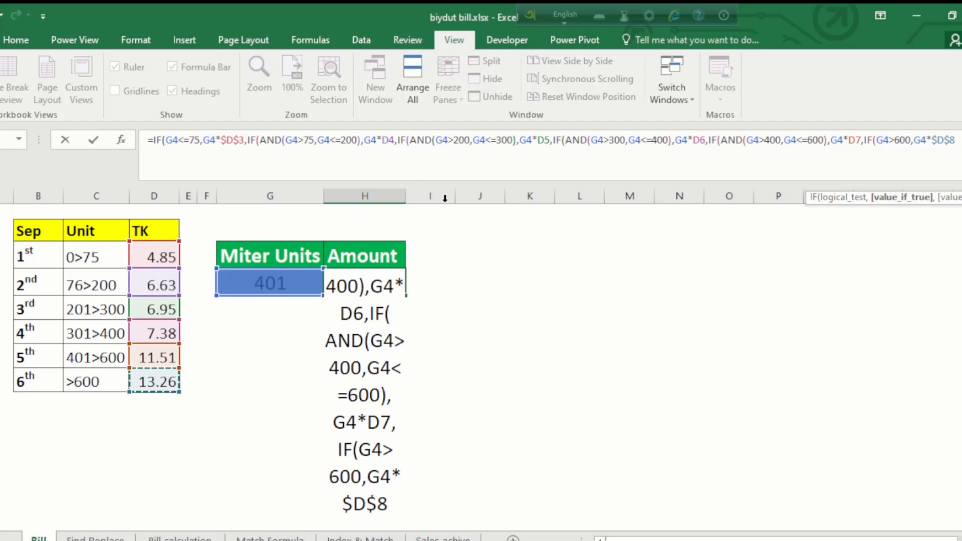
key("F4")
key("F4")
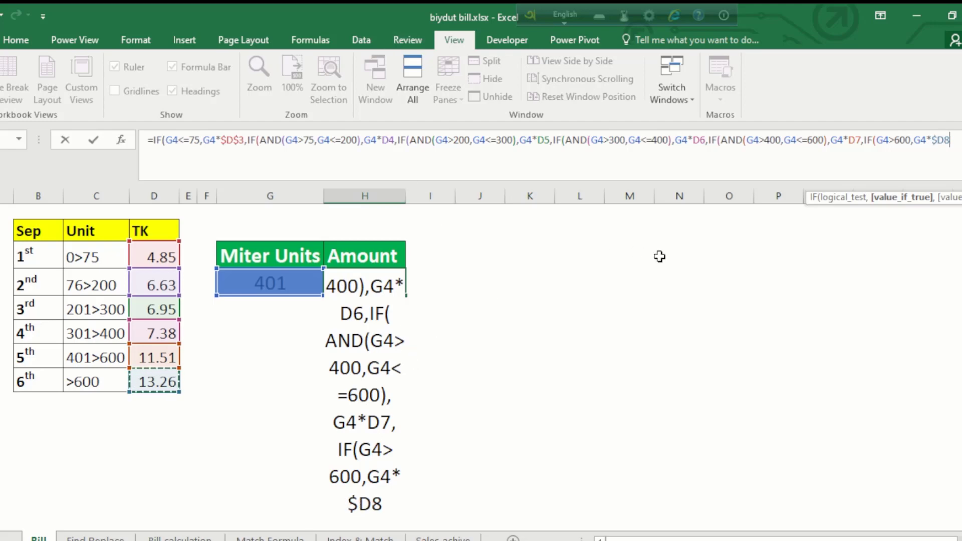
key("F4")
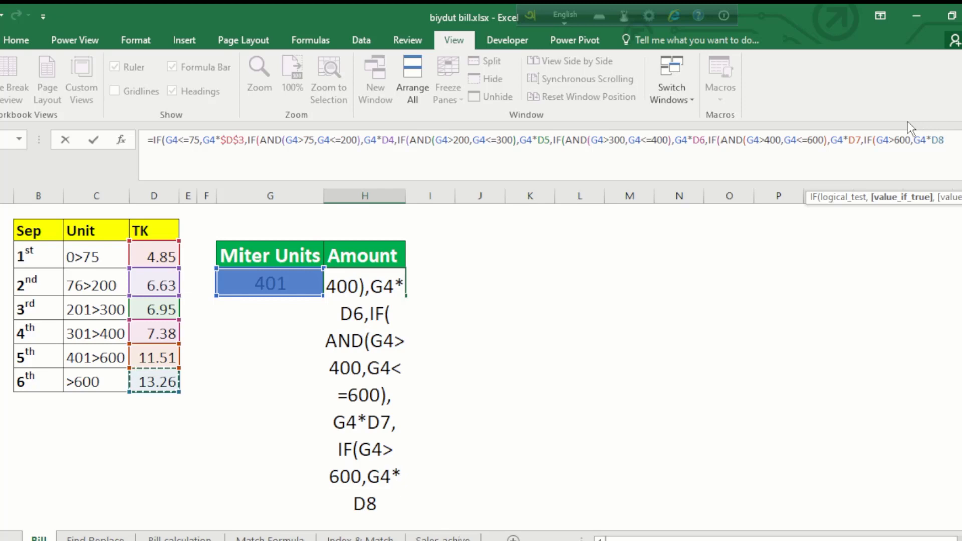
- Close the final IF, enter the formula in H4 and accept the proposed correction of its closing parentheses
type(")")
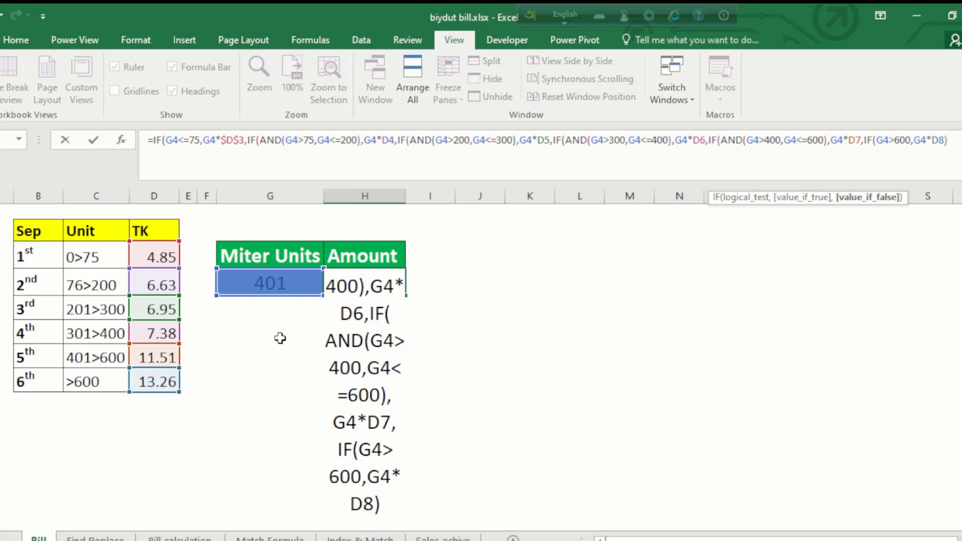
key("Return")
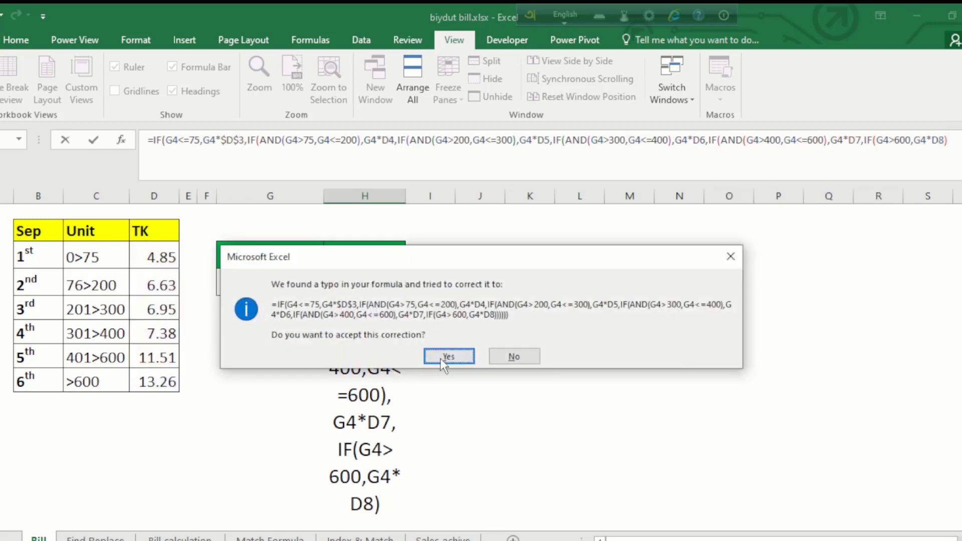
left_click(449, 357)
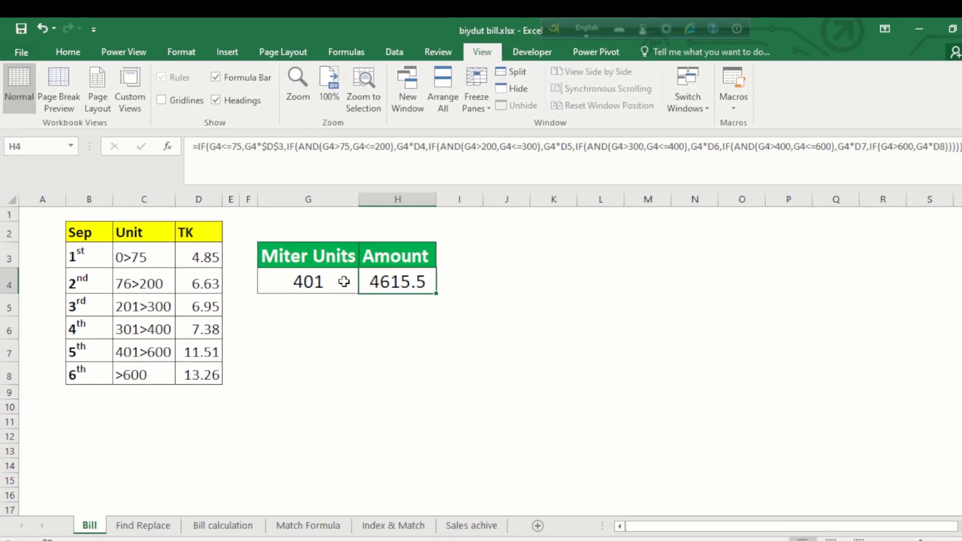
- Enter the check formula =G4*D7 in H8 to verify the bill amount against the fifth slab's rate
left_click(300, 279)
left_click(428, 279)
left_click(319, 285)
left_click(143, 353)
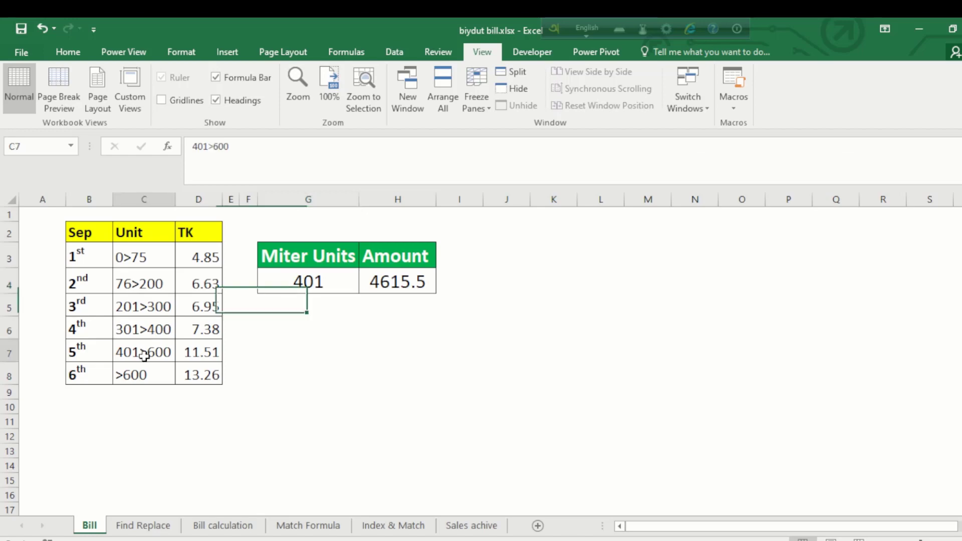
left_click(205, 350)
left_click(367, 376)
type("=")
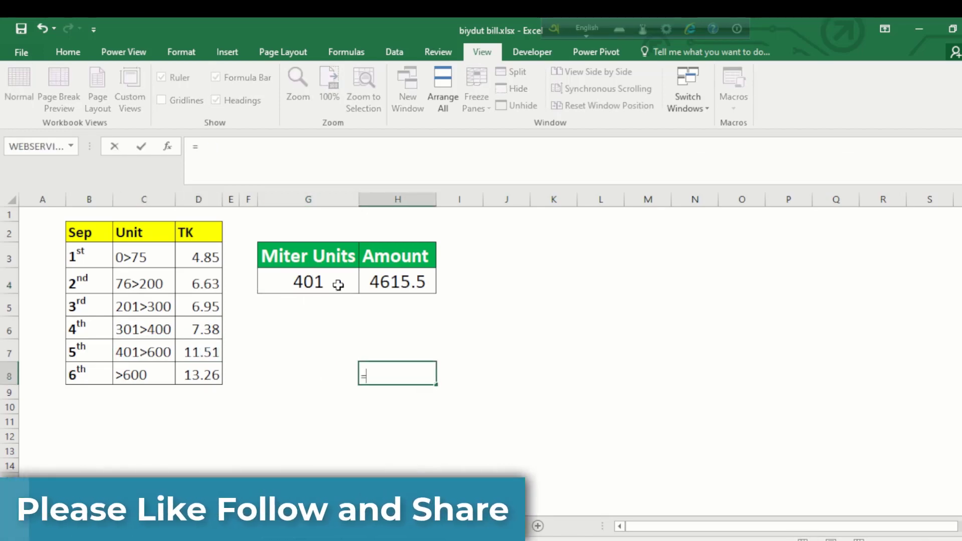
left_click(303, 284)
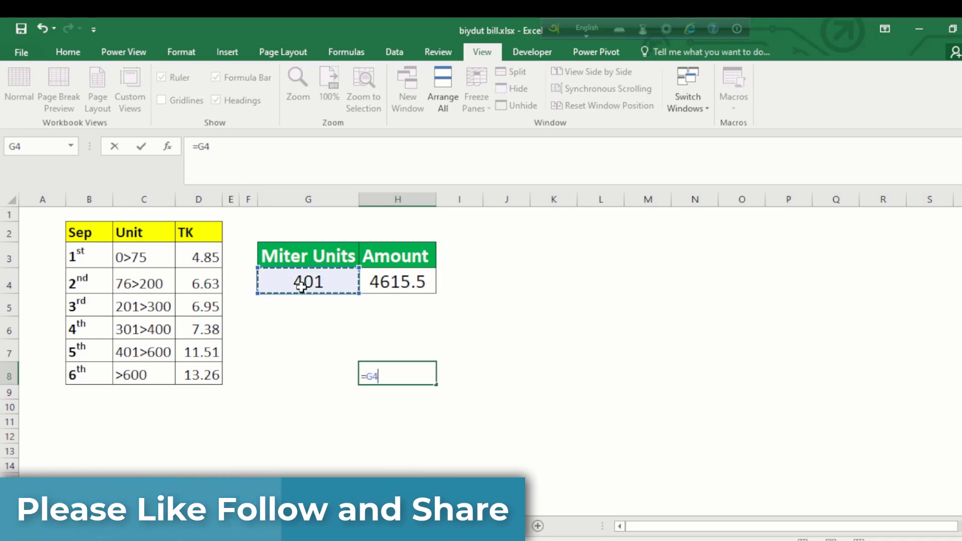
type("*")
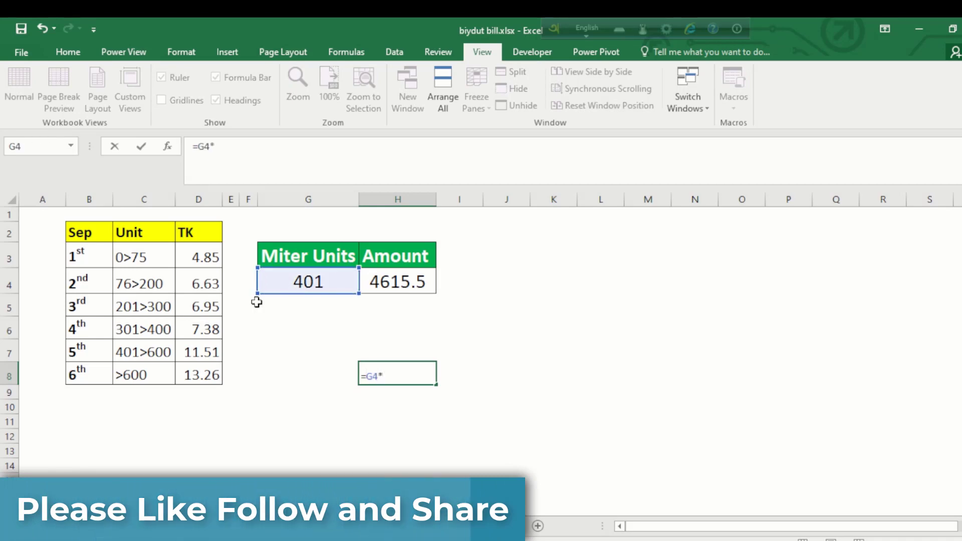
left_click(199, 353)
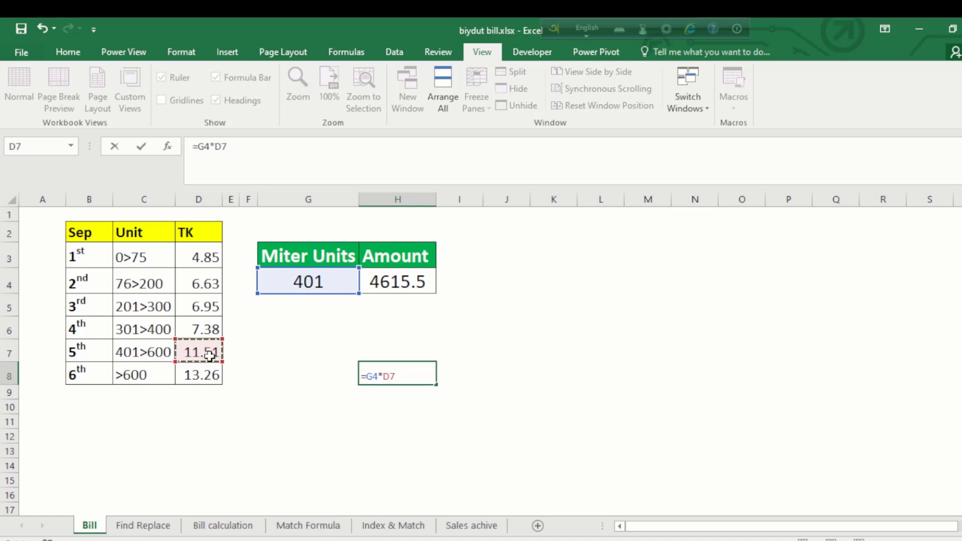
key("Return")
left_click(415, 379)
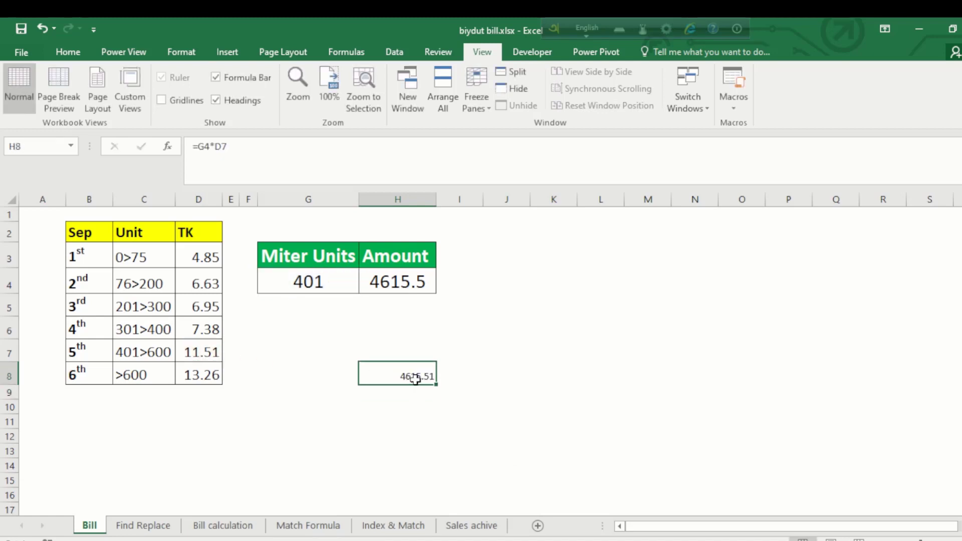
- Set the meter units in G4 to 75
left_click(325, 292)
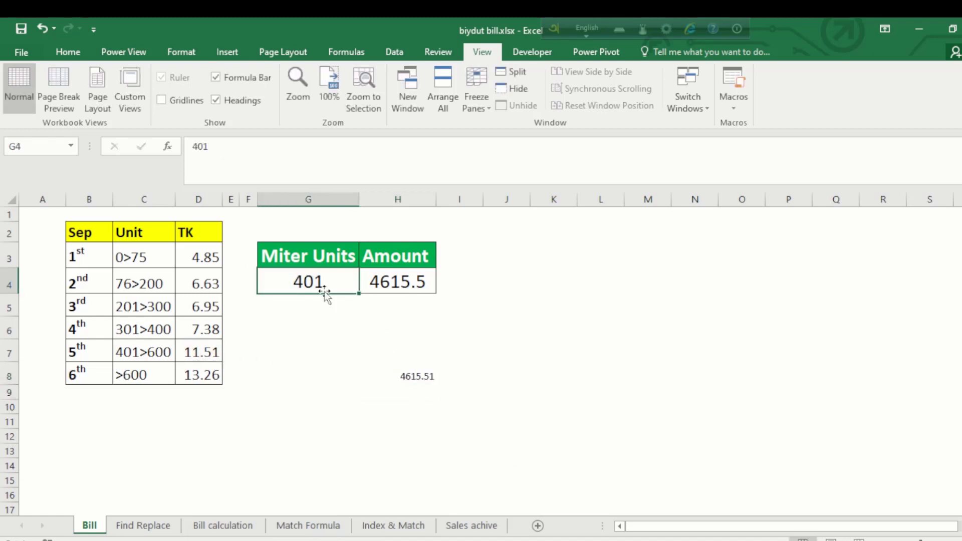
type("75")
key("Return")
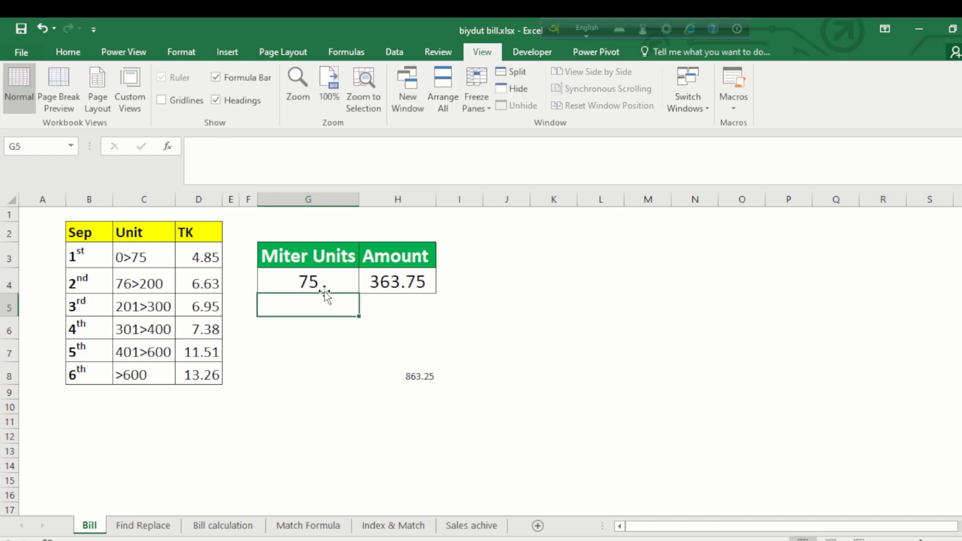
- Change the check formula in H8 to =G4*D3 so it uses the first slab's rate
left_click(422, 375)
left_click(258, 152)
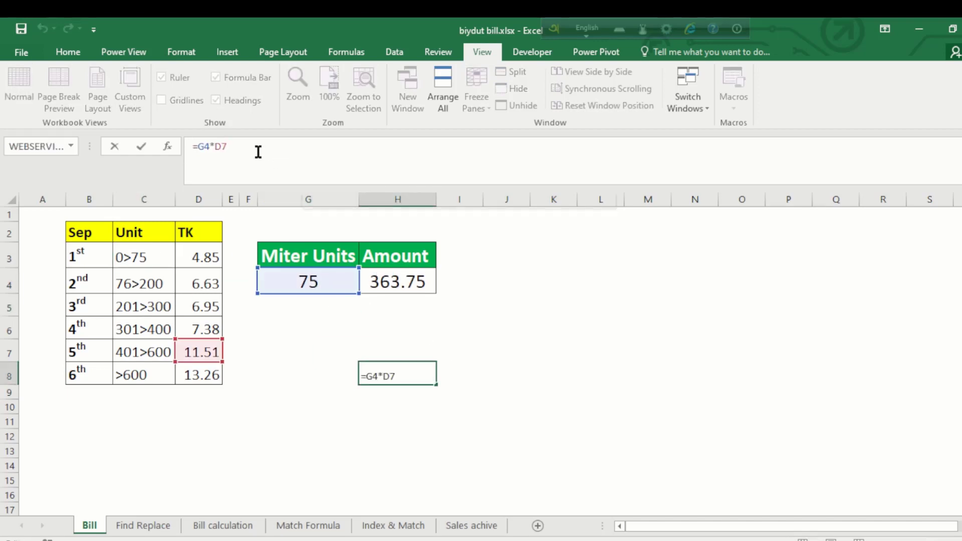
key("BackSpace")
left_click(200, 257)
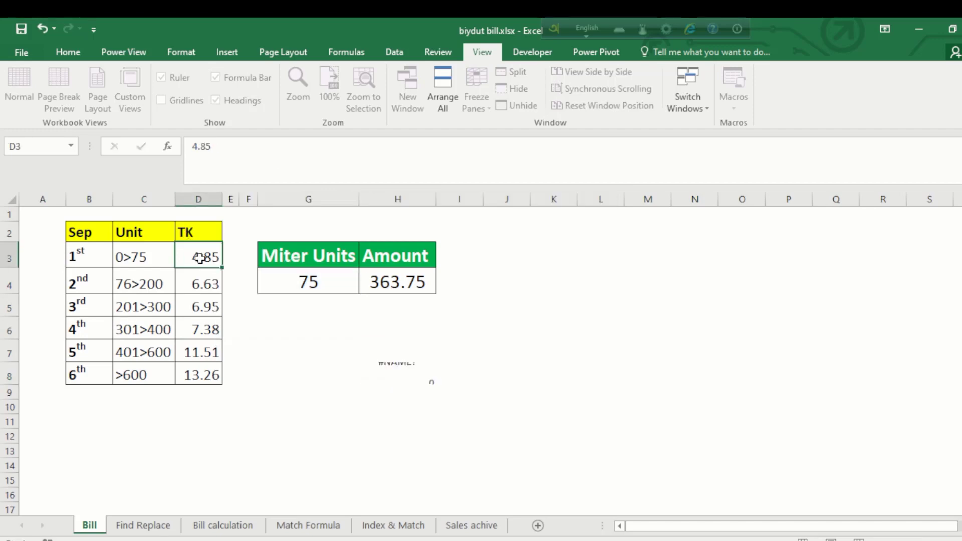
left_click(385, 370)
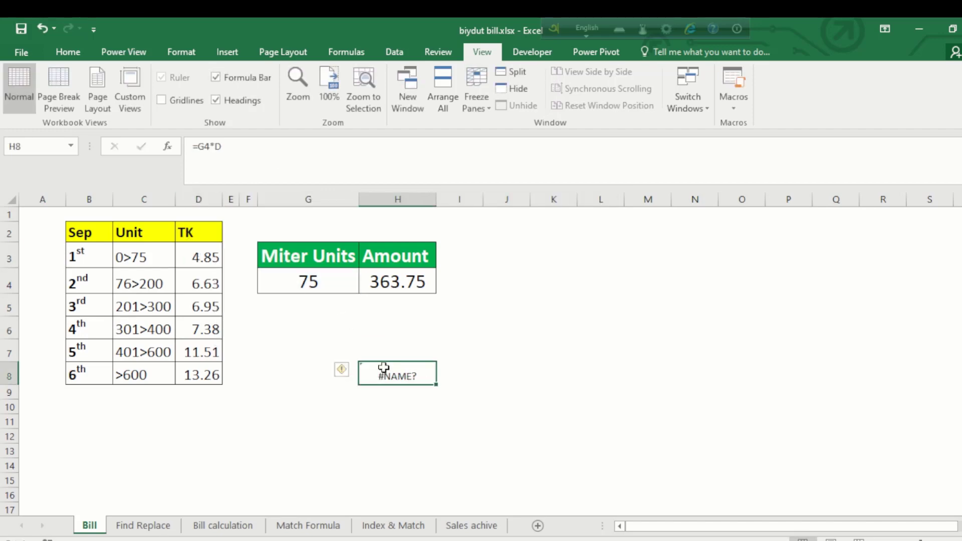
left_click(248, 142)
key("BackSpace")
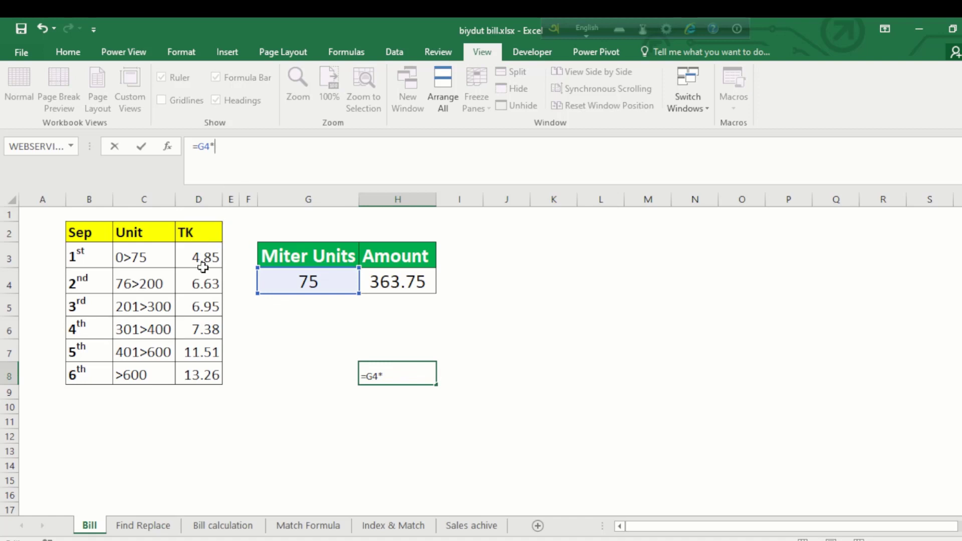
left_click(203, 253)
key("Return")
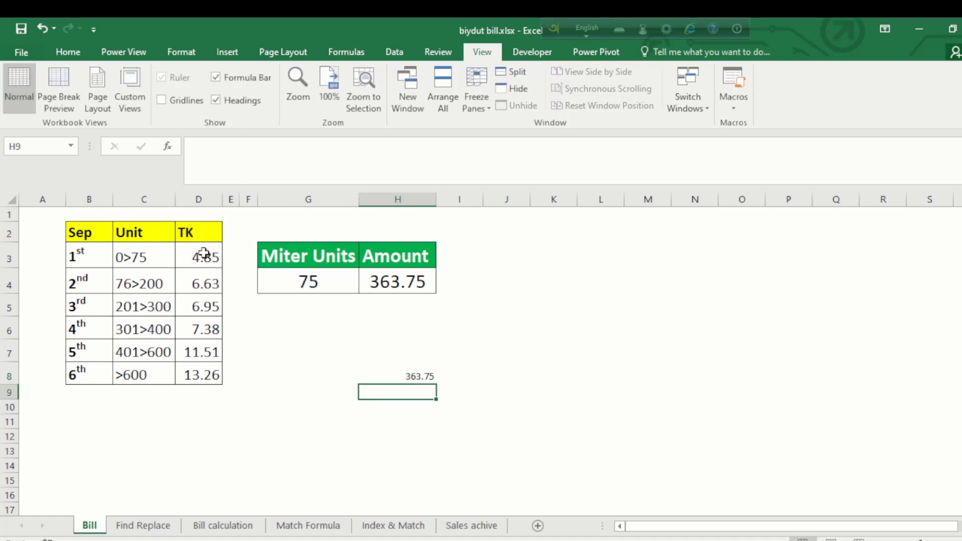
- Compare the check calculation in H8 with the nested IF formula's amount in H4
left_click(418, 380)
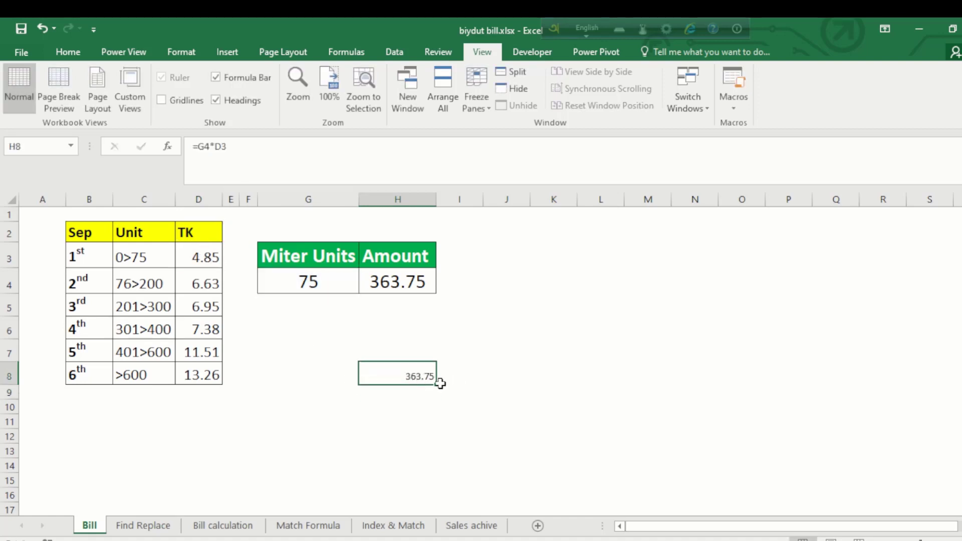
left_click_drag(440, 383, 435, 325)
left_click(319, 275)
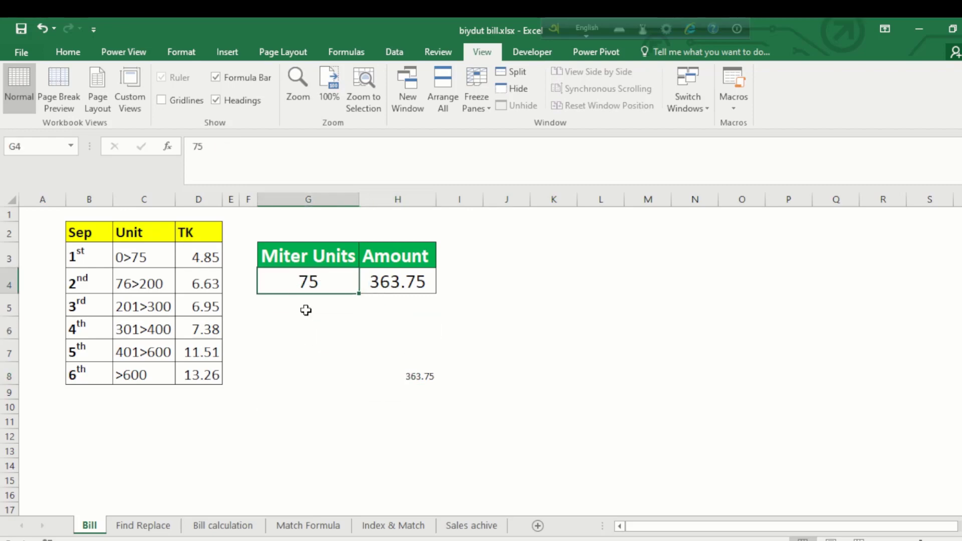
left_click(454, 383)
left_click(376, 284)
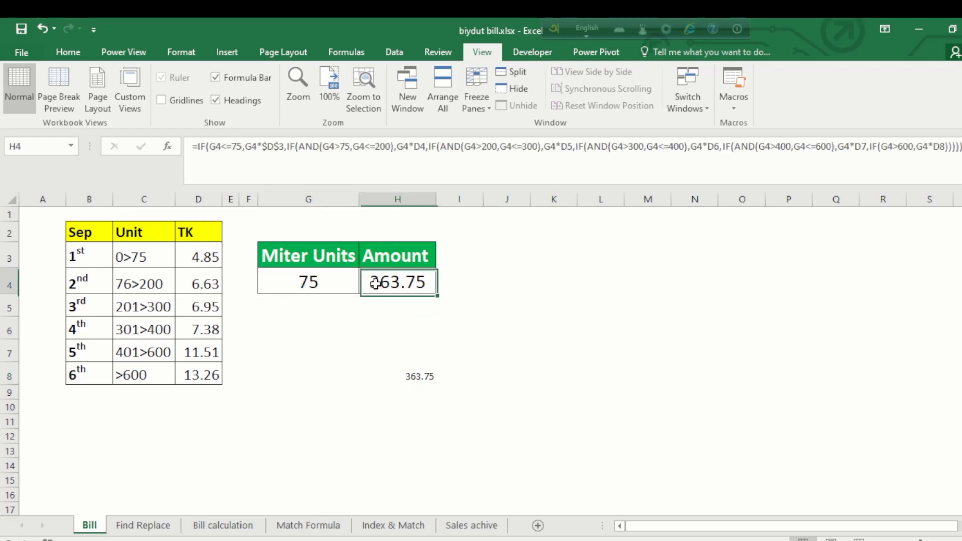
left_click_drag(35, 235, 426, 445)
left_click(508, 348)
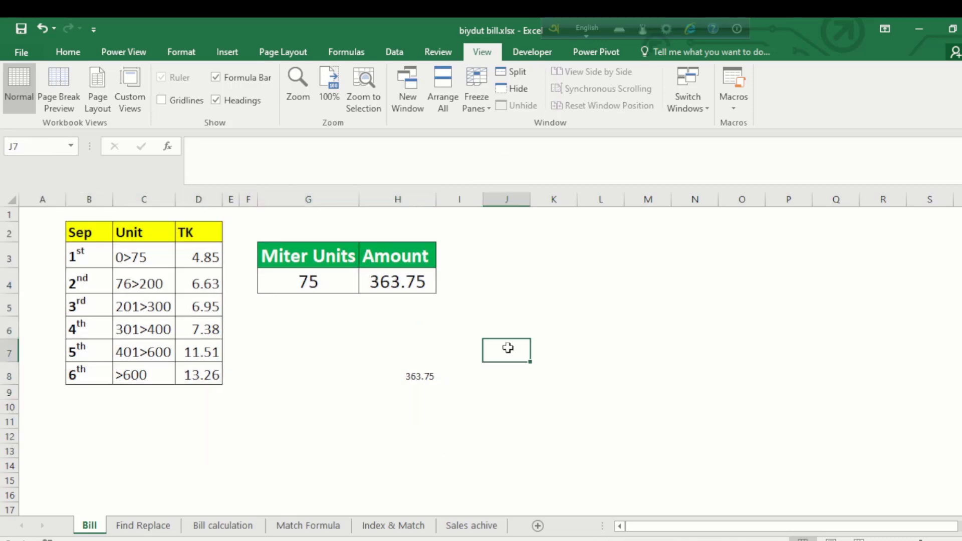
left_click_drag(38, 233, 438, 429)
left_click(439, 253)
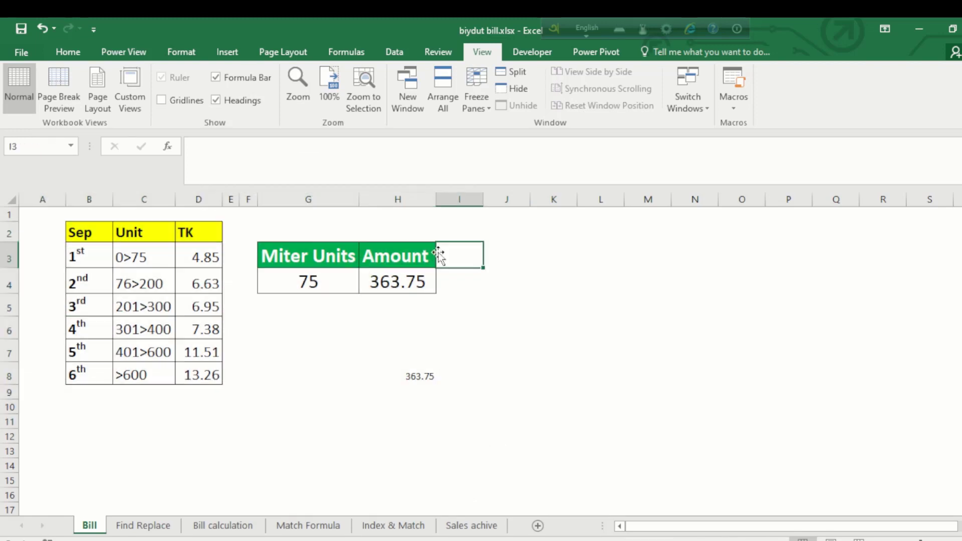
left_click_drag(85, 230, 428, 453)
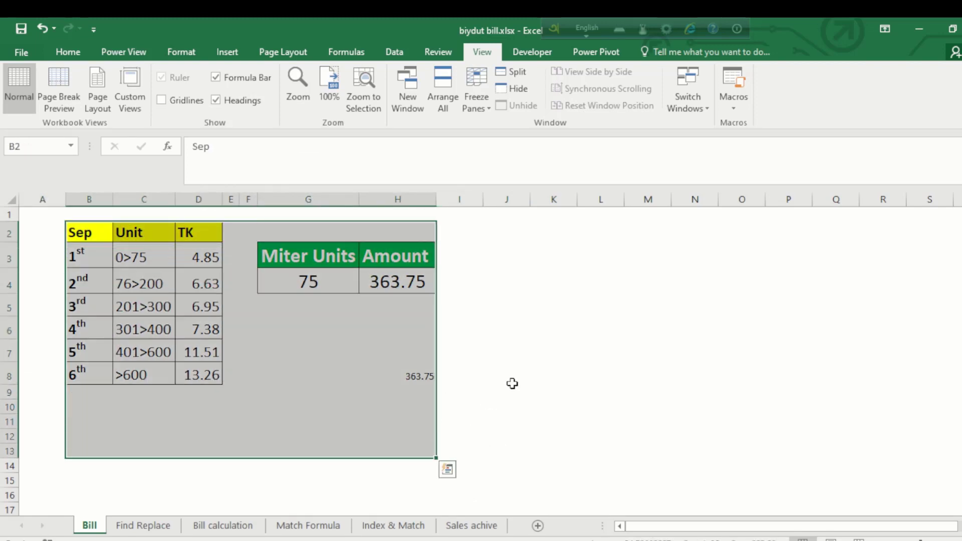
left_click(511, 383)
left_click(365, 307)
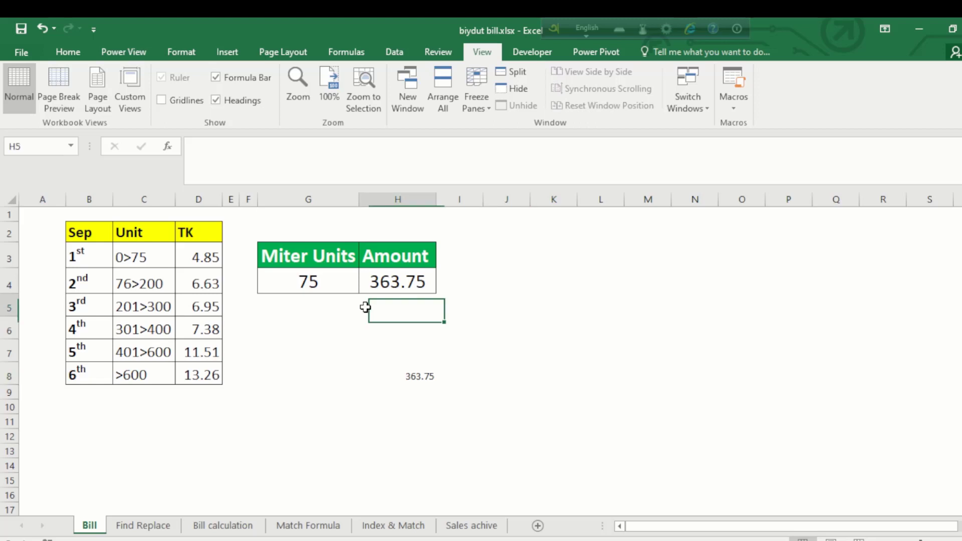
left_click(495, 358)
left_click(417, 373)
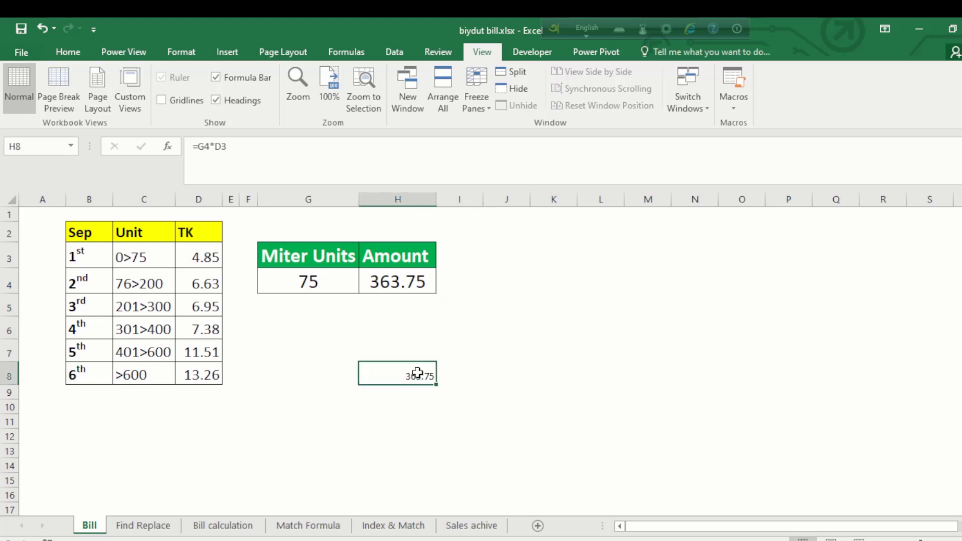